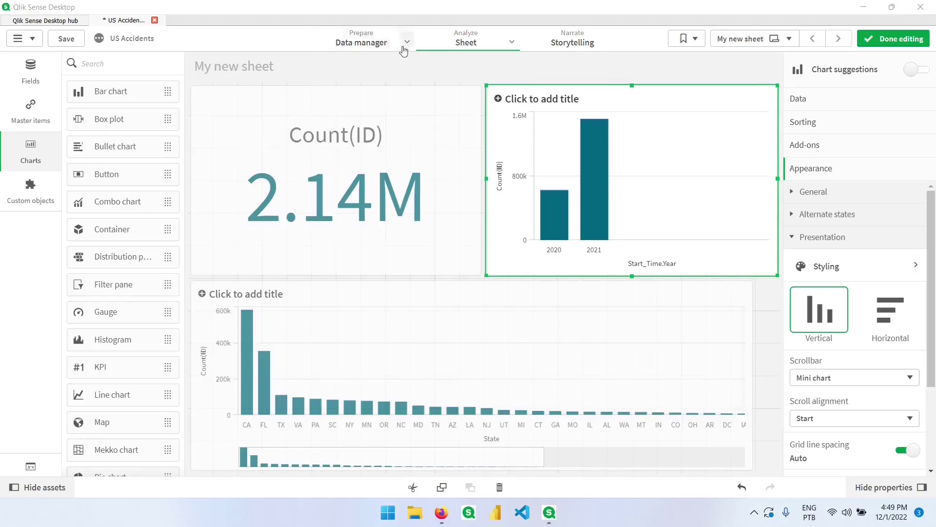
# Switch from the sheet to the Data manager using the Prepare menu.
pyautogui.click(407, 42)
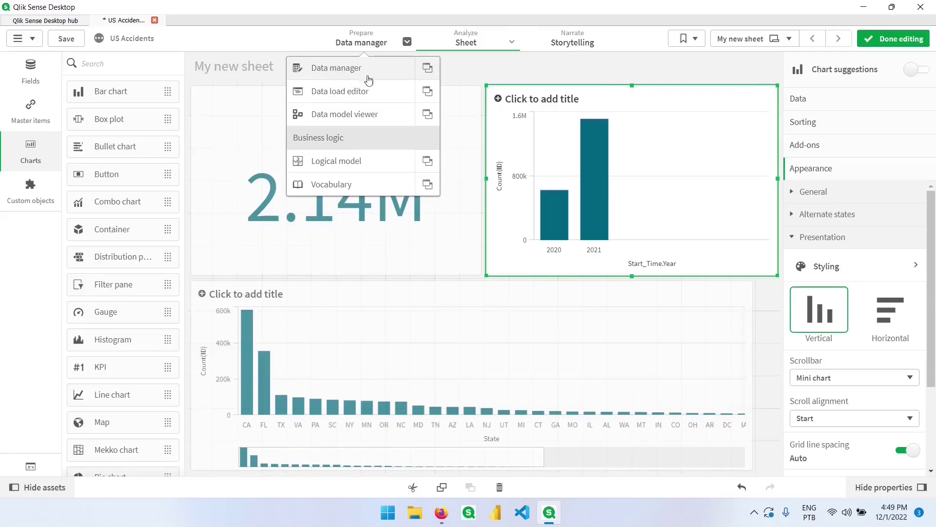
pyautogui.click(353, 73)
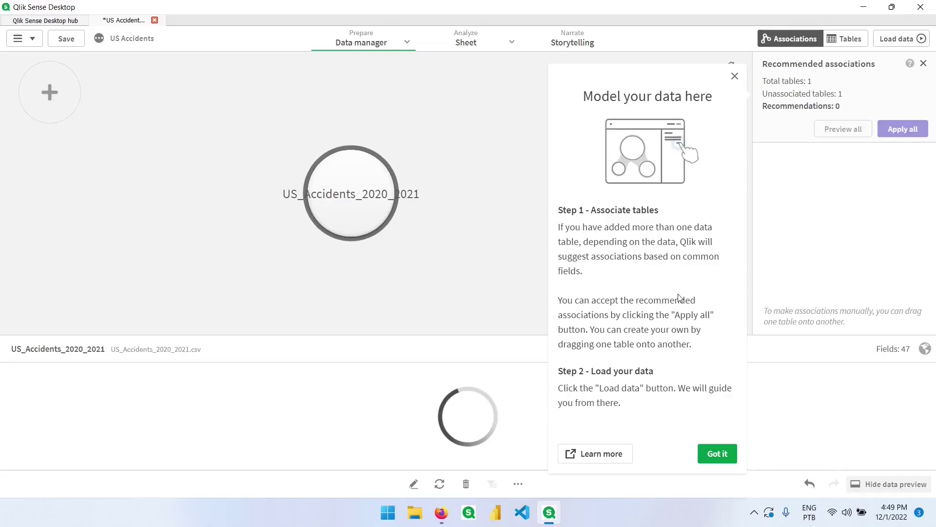
# Close the modelling intro, scroll the accidents table preview, and toggle Tables view back to Associations.
pyautogui.click(735, 75)
pyautogui.moveTo(364, 203); pyautogui.dragTo(375, 185)
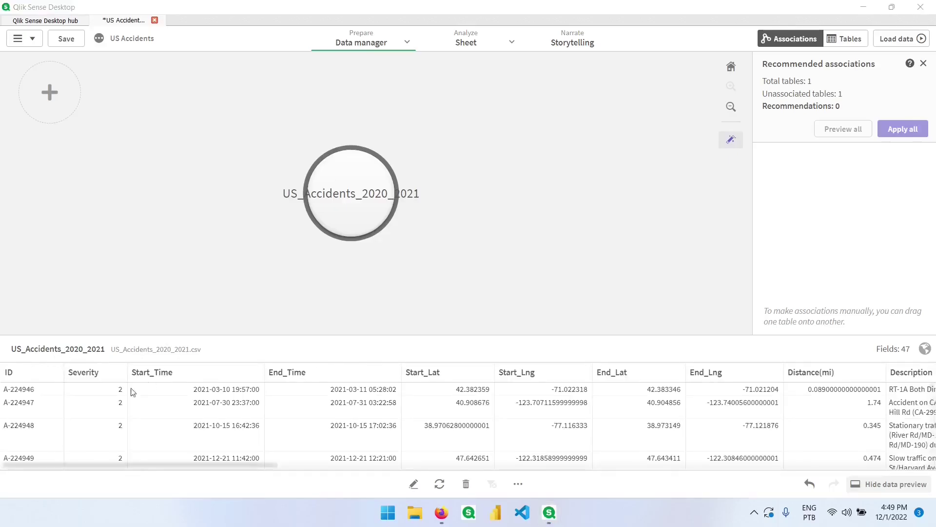
pyautogui.moveTo(122, 463); pyautogui.dragTo(344, 440)
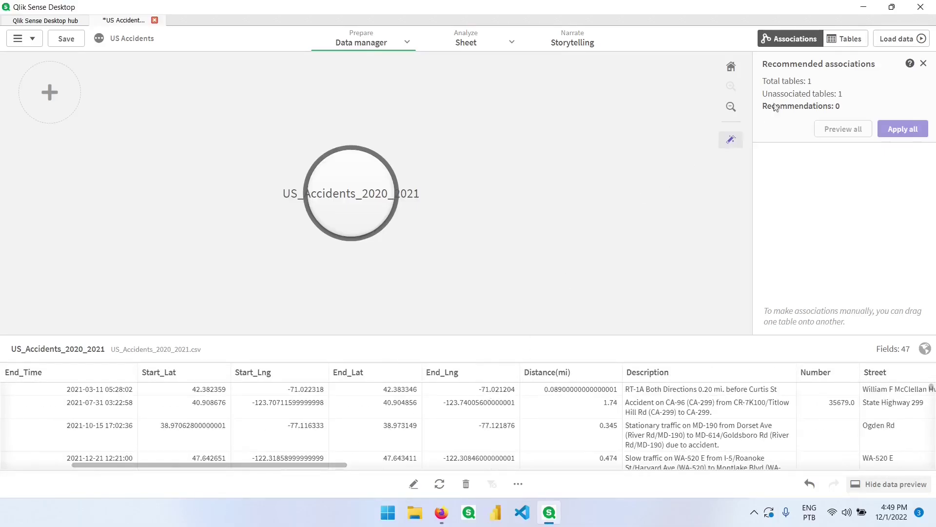
pyautogui.click(851, 42)
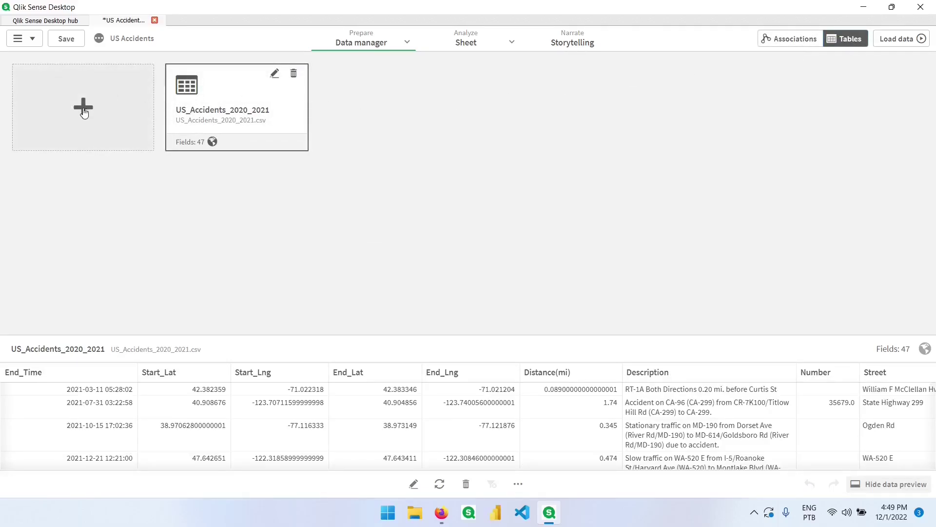
pyautogui.click(786, 40)
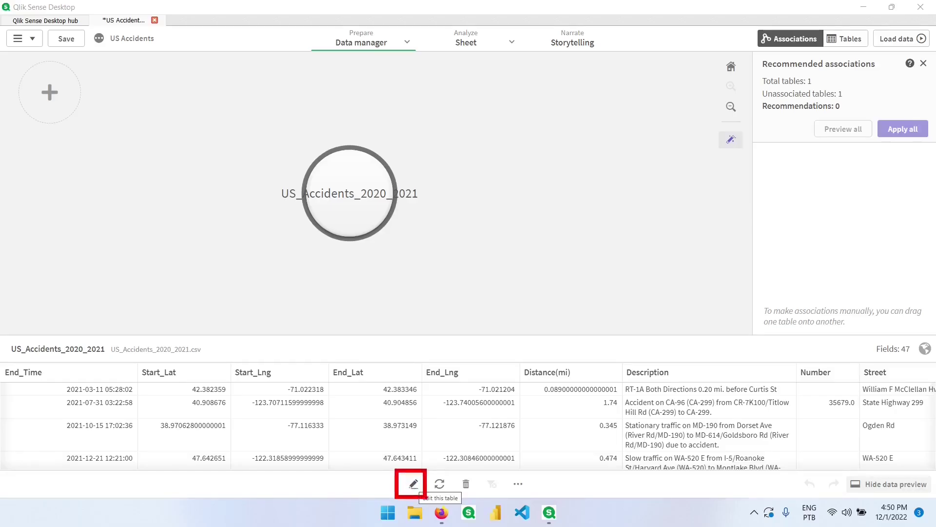
# Open the accidents table for editing and select the Severity field to see its 4 values.
pyautogui.click(414, 485)
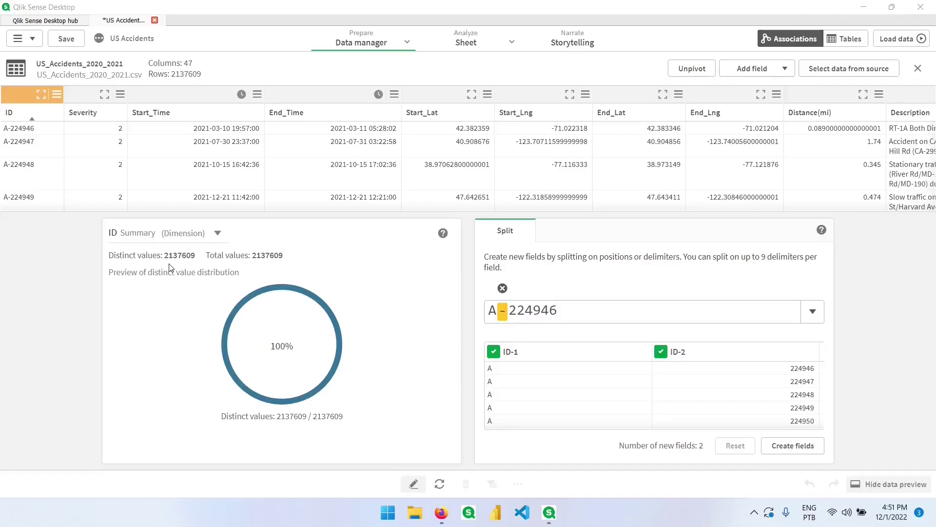
pyautogui.click(75, 96)
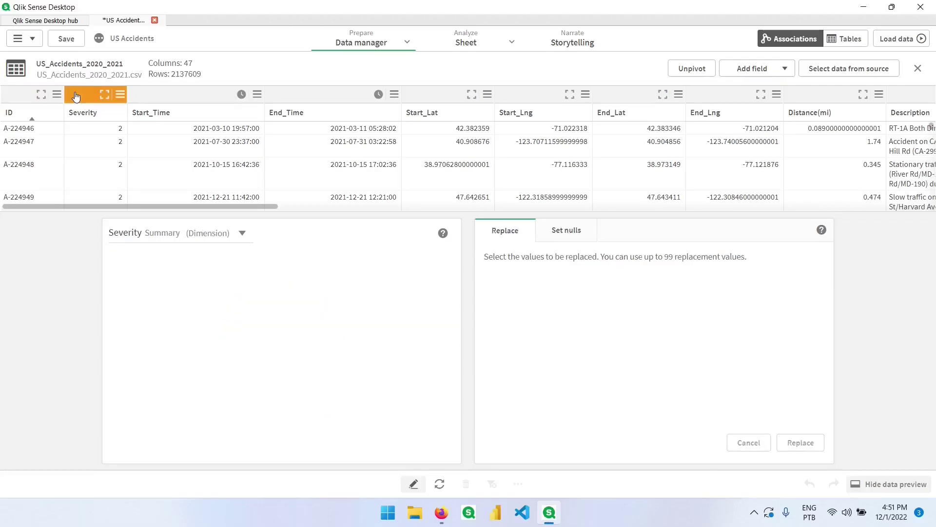
pyautogui.moveTo(94, 219)
pyautogui.mouseDown()
pyautogui.moveTo(376, 434)
pyautogui.moveTo(472, 464)
pyautogui.mouseUp()
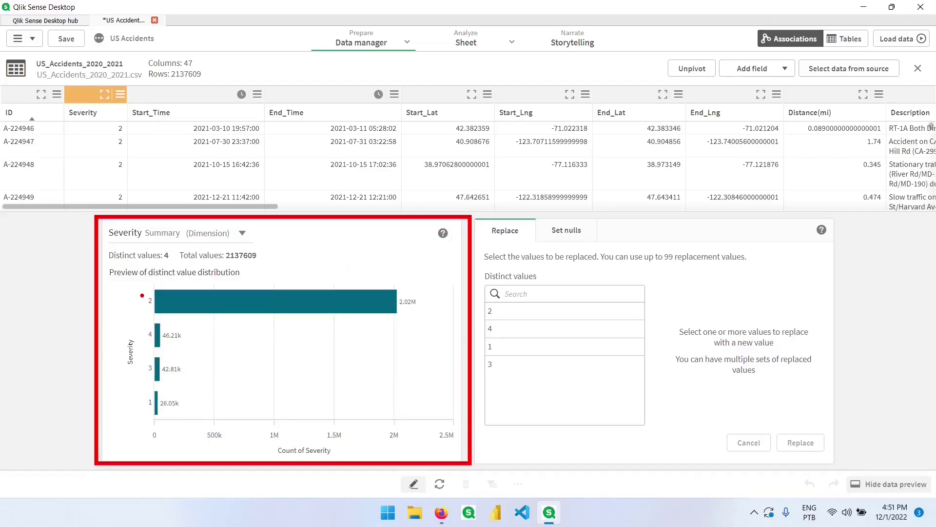
pyautogui.press('Escape')
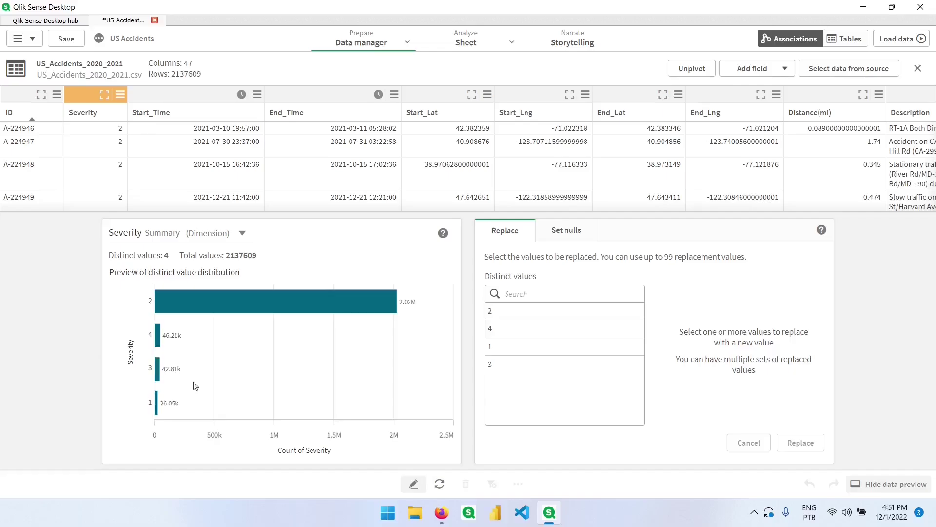
# Try marking Severity value 2 as null, then remove it so no nulls are set.
pyautogui.moveTo(158, 309)
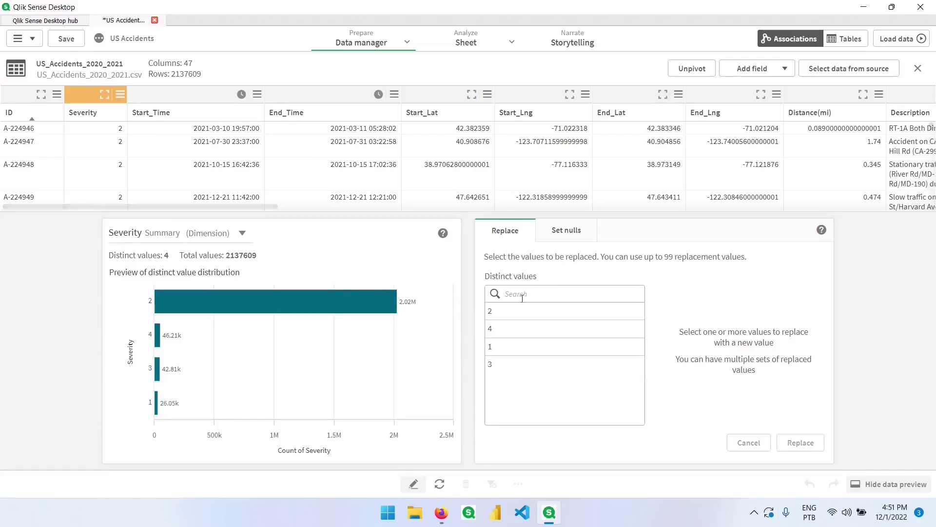
pyautogui.click(570, 240)
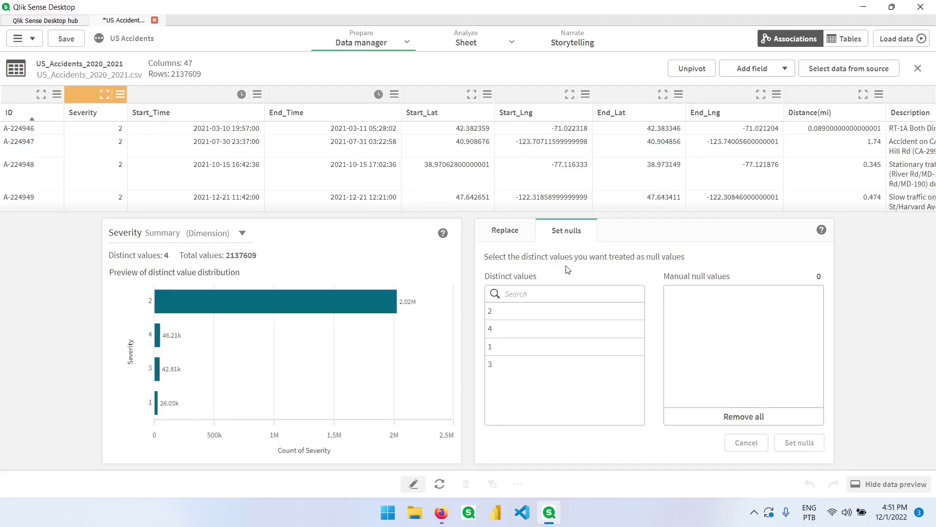
pyautogui.moveTo(522, 318); pyautogui.dragTo(555, 318)
pyautogui.click(554, 318)
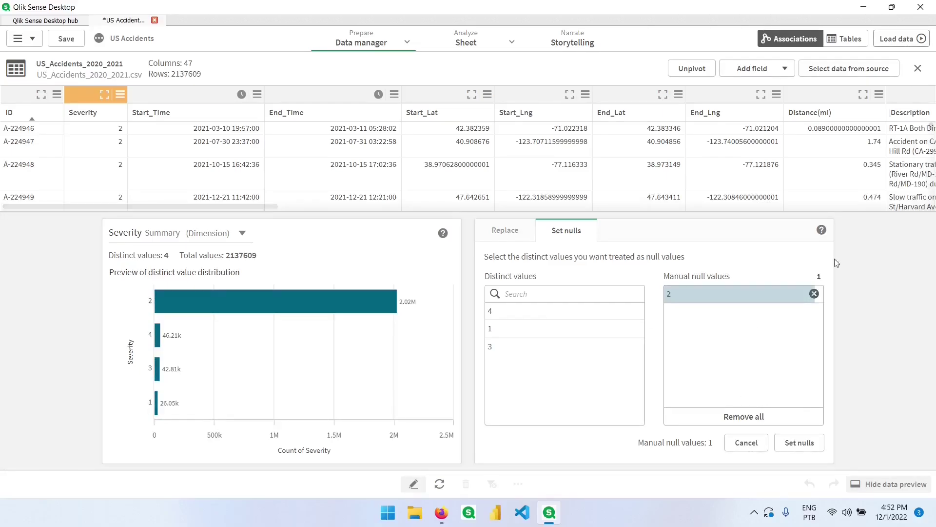
pyautogui.click(815, 294)
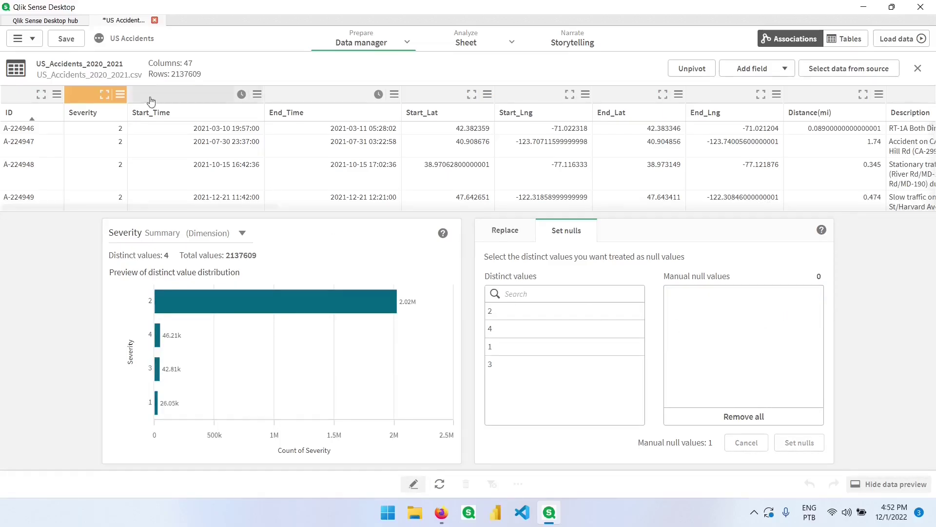
pyautogui.click(110, 120)
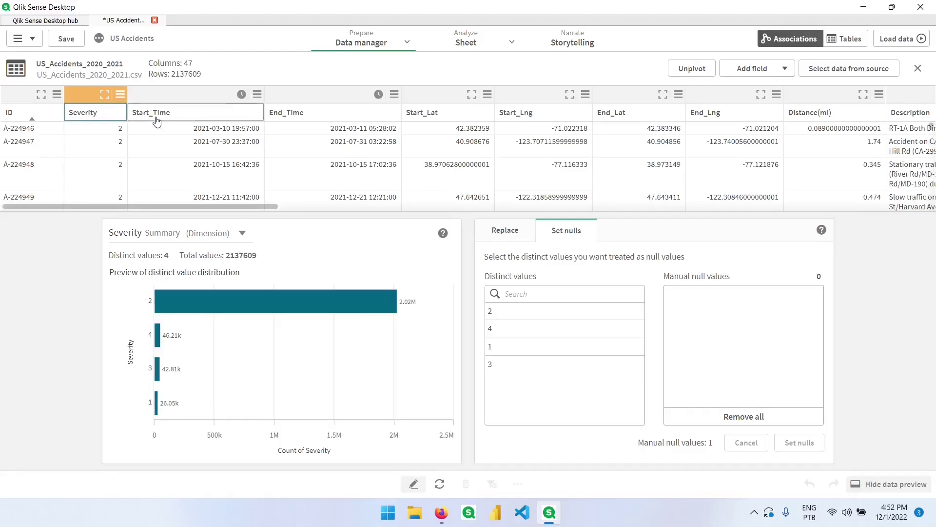
pyautogui.press('BackSpace')
pyautogui.press('BackSpace')
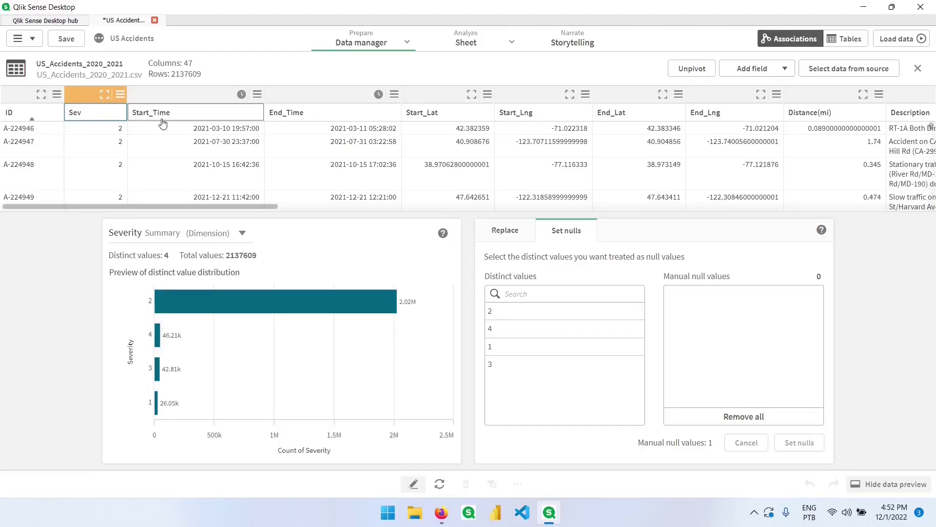
pyautogui.press('Escape')
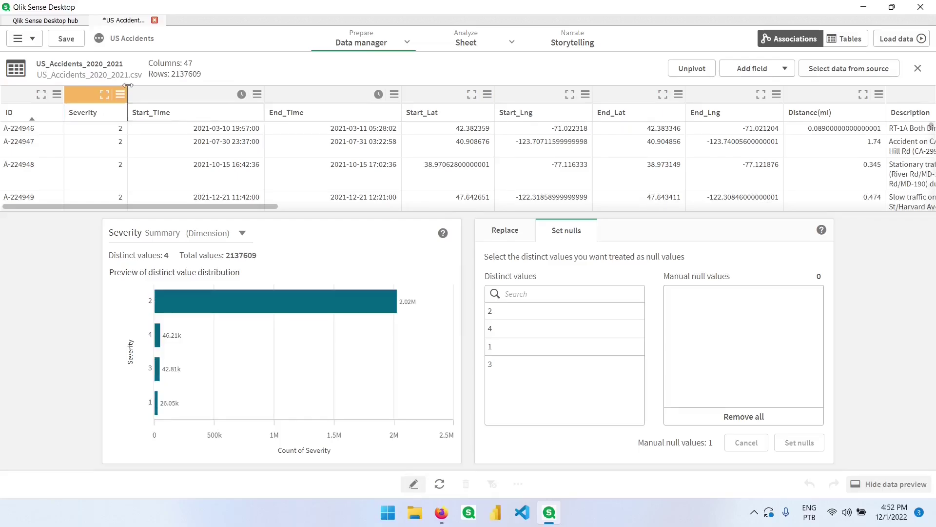
pyautogui.click(104, 95)
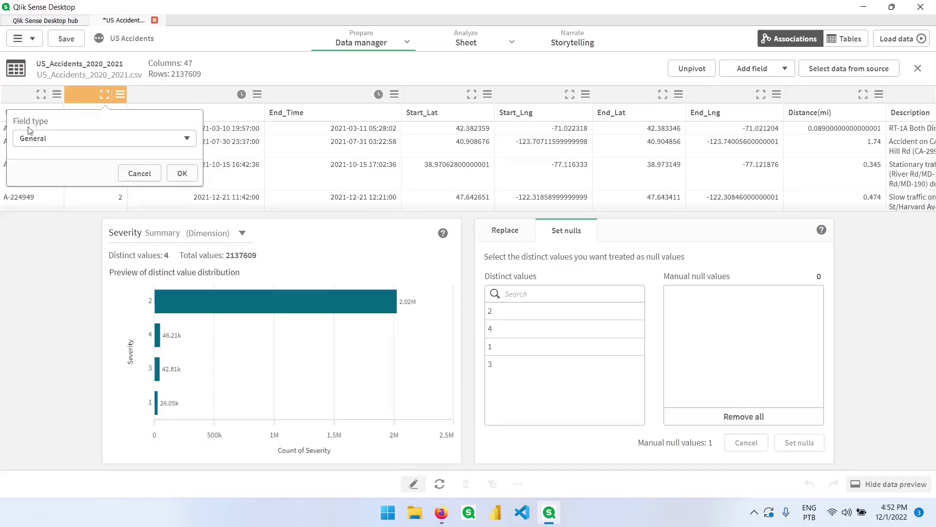
pyautogui.click(90, 139)
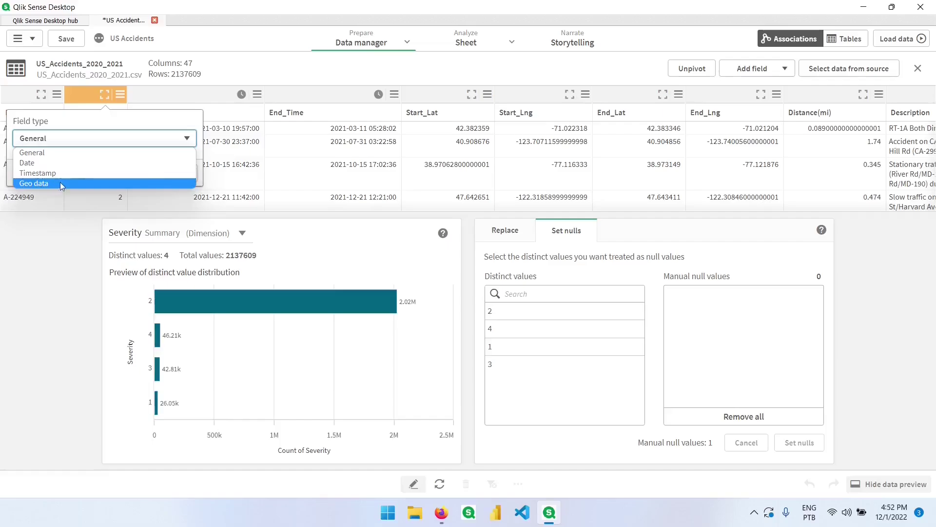
pyautogui.click(120, 119)
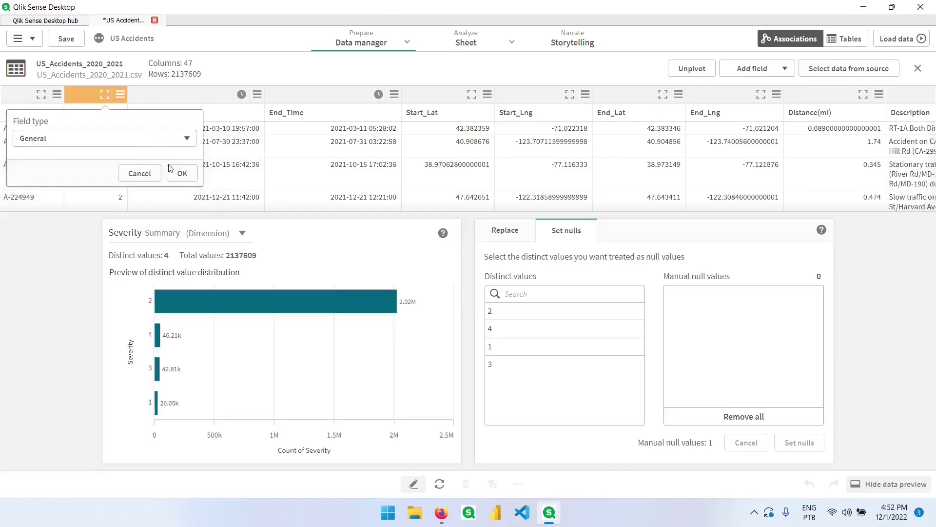
pyautogui.click(140, 173)
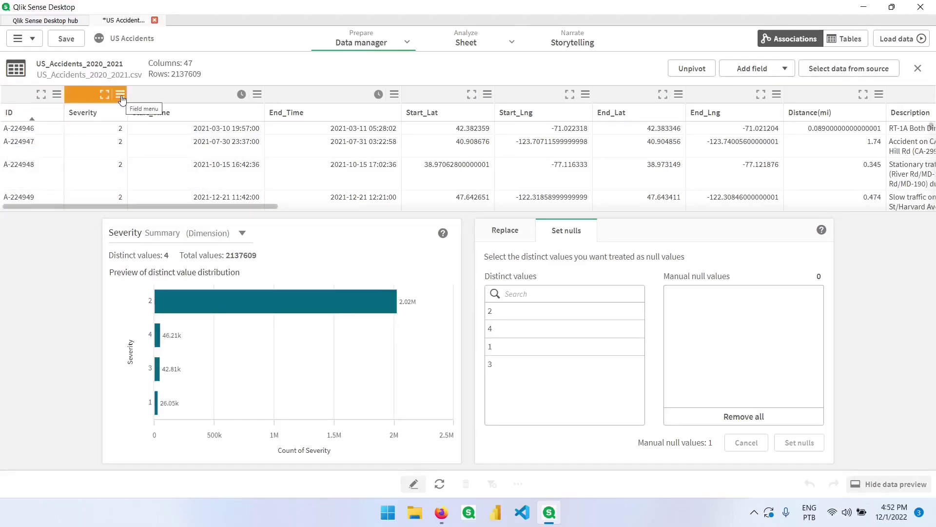
pyautogui.click(120, 95)
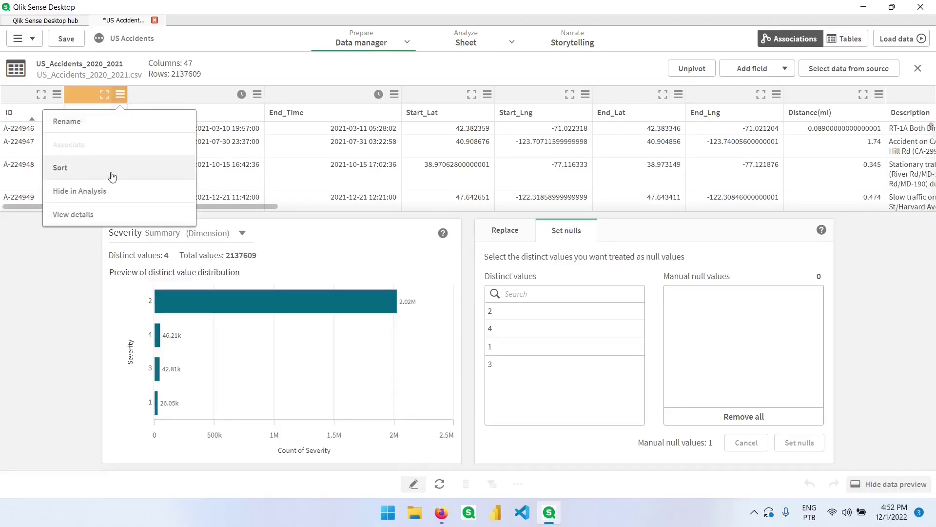
pyautogui.click(90, 215)
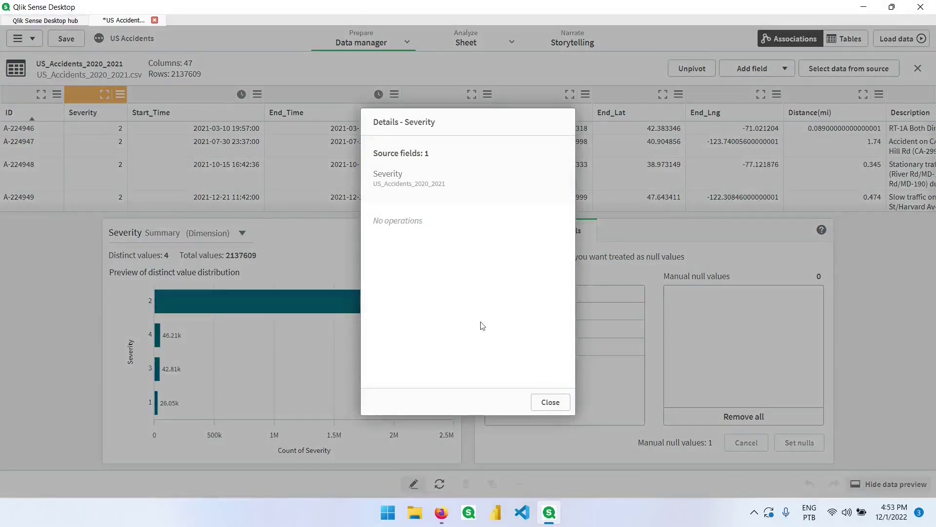
pyautogui.click(549, 402)
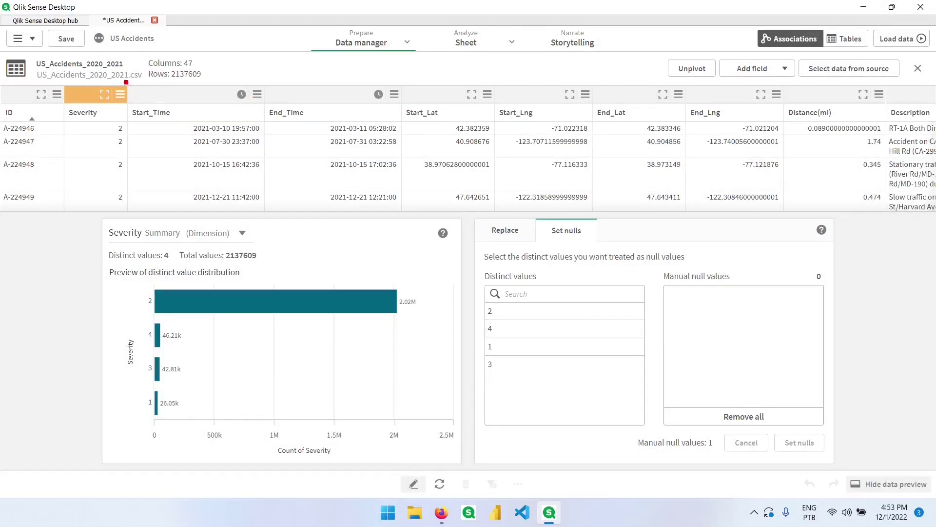
# Review Start_Time's type and display formats, closing without changing its Timestamp format.
pyautogui.moveTo(126, 82)
pyautogui.mouseDown()
pyautogui.moveTo(324, 130)
pyautogui.moveTo(411, 126)
pyautogui.mouseUp()
pyautogui.moveTo(227, 84)
pyautogui.mouseDown()
pyautogui.moveTo(254, 111)
pyautogui.moveTo(266, 108)
pyautogui.mouseUp()
pyautogui.moveTo(364, 85); pyautogui.dragTo(405, 108)
pyautogui.press('Escape')
pyautogui.click(242, 95)
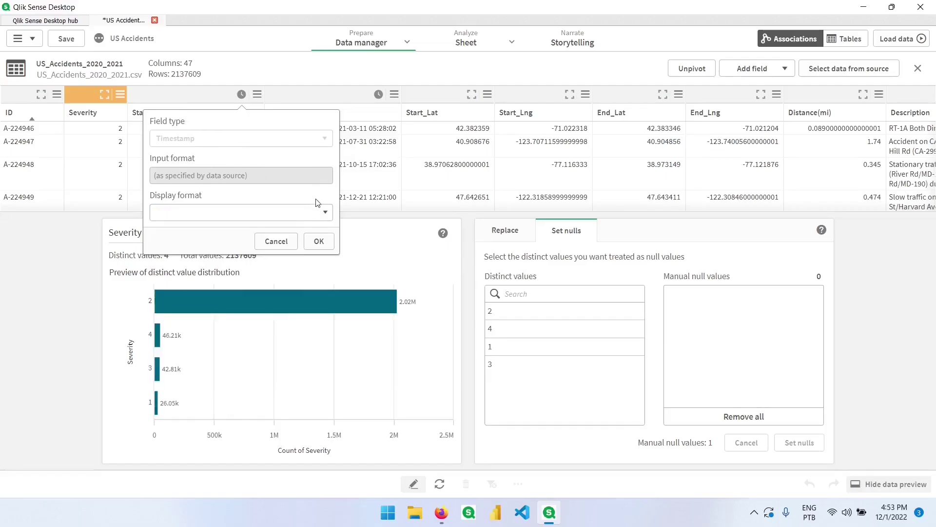
pyautogui.click(326, 214)
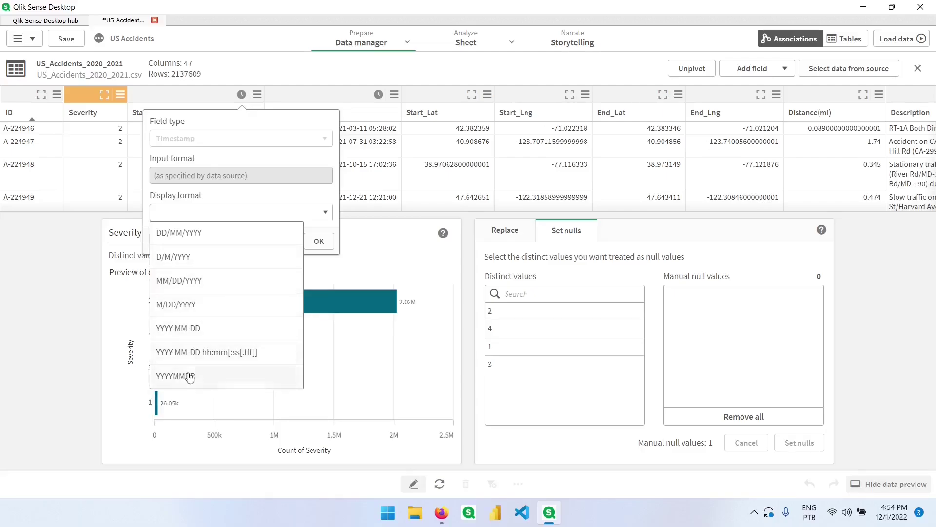
pyautogui.click(262, 204)
pyautogui.moveTo(262, 205); pyautogui.dragTo(927, 201)
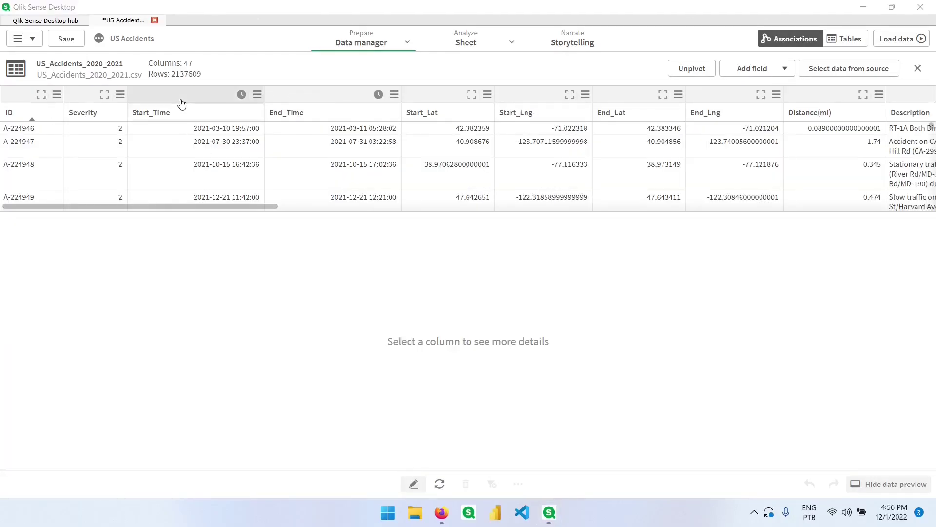
pyautogui.moveTo(712, 47)
pyautogui.mouseDown()
pyautogui.moveTo(730, 63)
pyautogui.moveTo(813, 88)
pyautogui.mouseUp()
pyautogui.press('Escape')
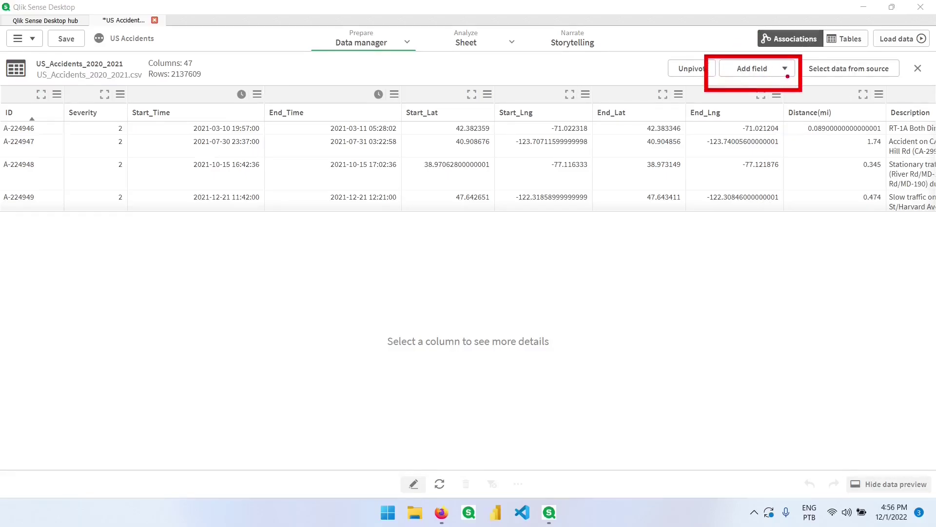
# Add a new calculated field named Month_Year.
pyautogui.click(786, 69)
pyautogui.click(763, 99)
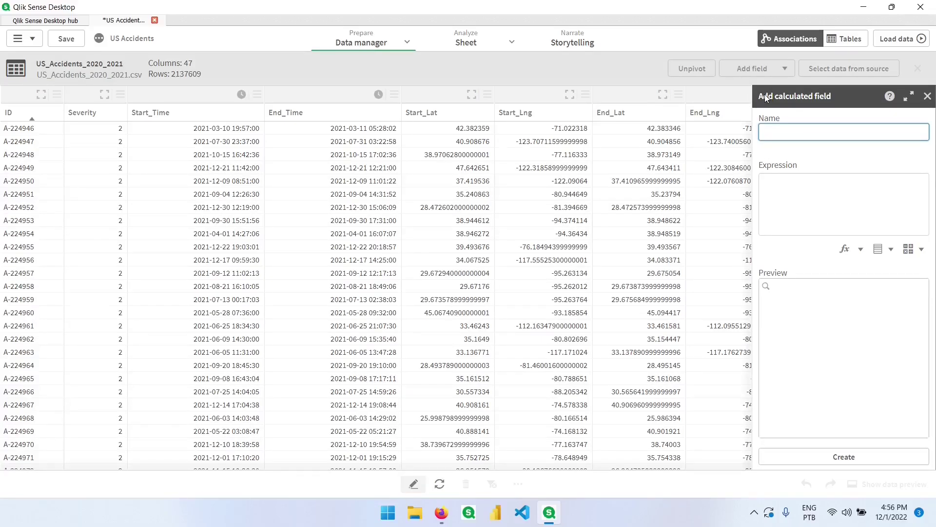
pyautogui.write('Month_Year')
# Browse the function, field and operator lists available for the expression.
pyautogui.click(872, 206)
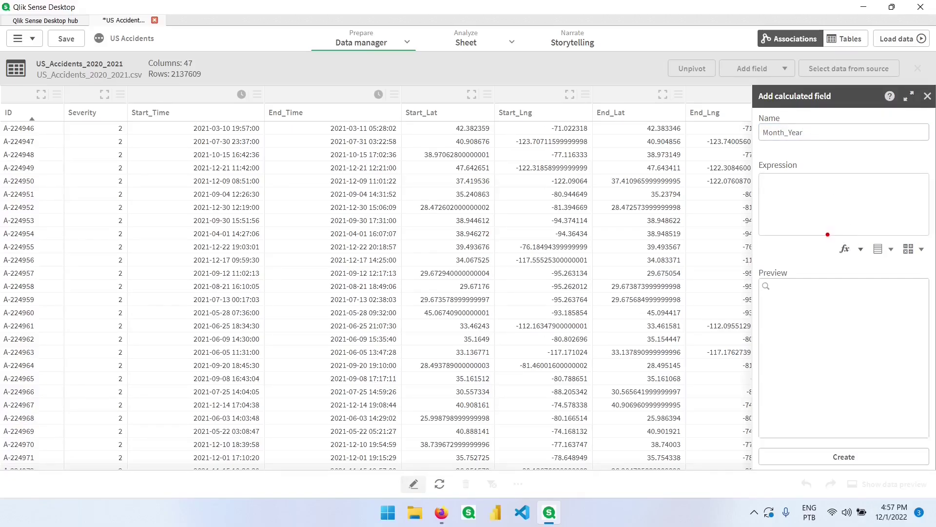
pyautogui.moveTo(825, 230)
pyautogui.mouseDown()
pyautogui.moveTo(872, 259)
pyautogui.moveTo(929, 266)
pyautogui.mouseUp()
pyautogui.click(861, 251)
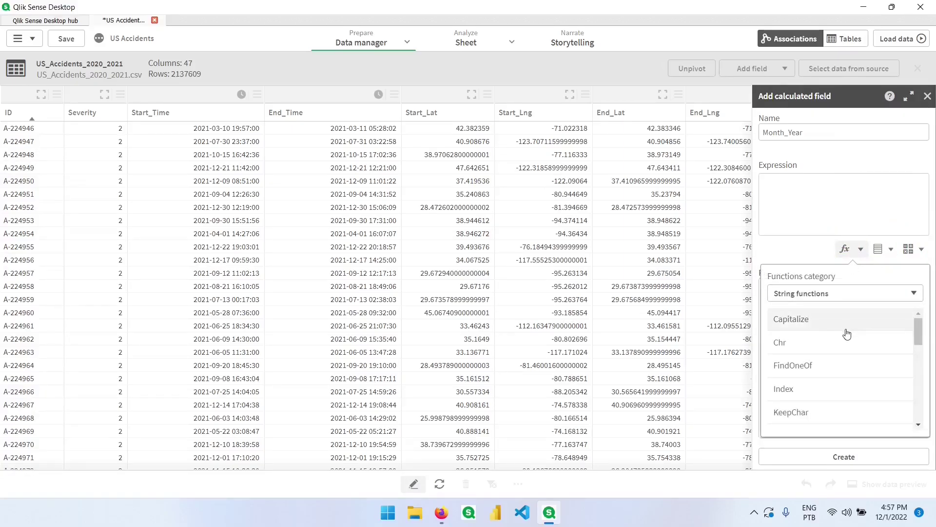
pyautogui.scroll(-3, 846, 347)
pyautogui.scroll(-3, 847, 354)
pyautogui.scroll(6, 848, 332)
pyautogui.click(891, 250)
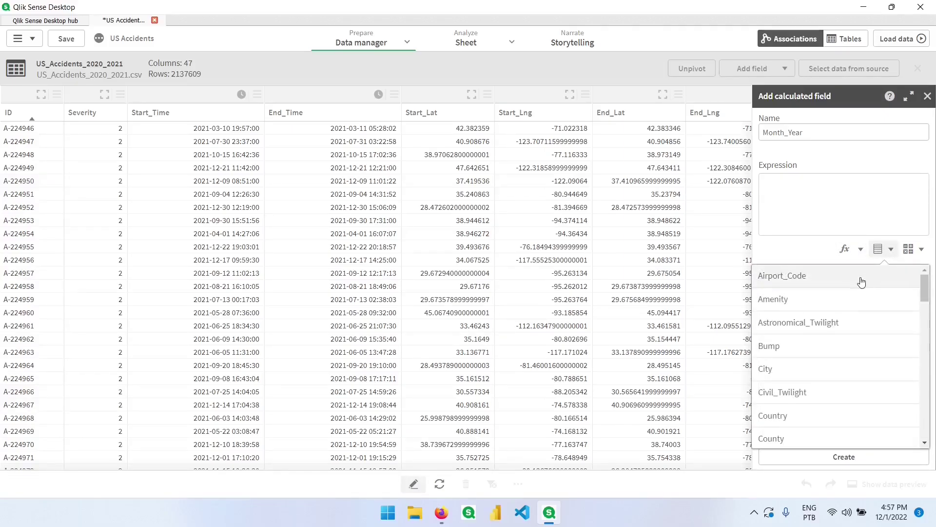
pyautogui.scroll(-4, 857, 318)
pyautogui.scroll(3, 878, 293)
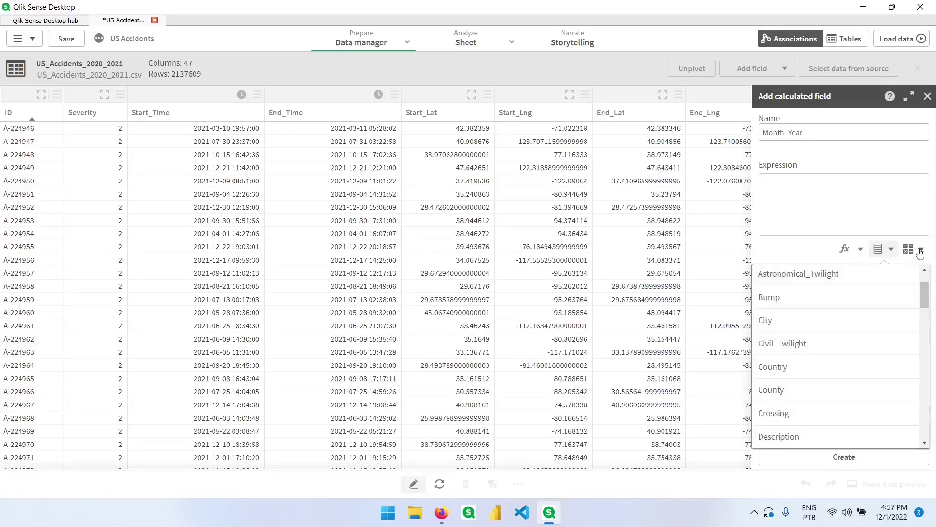
pyautogui.click(921, 250)
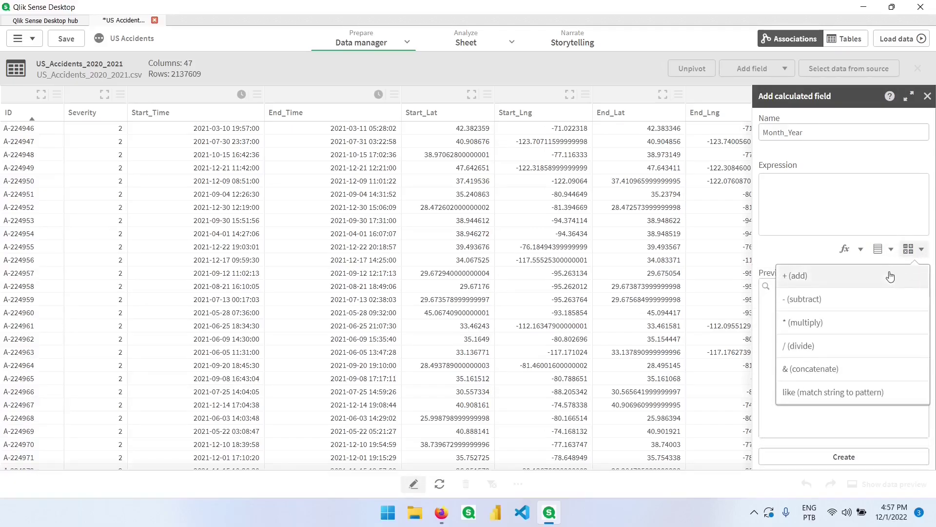
pyautogui.click(847, 199)
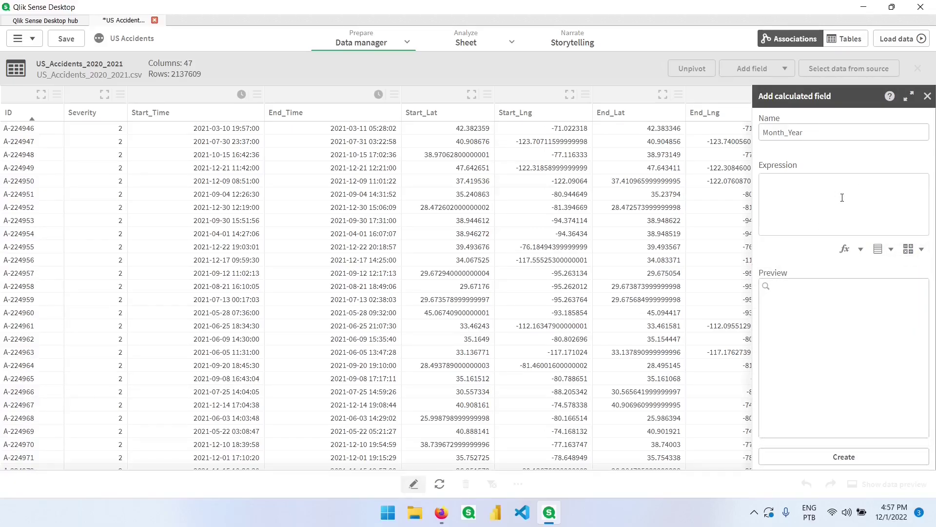
# Insert the Start_Time field into the expression via autocomplete.
pyautogui.write('Start_Ti')
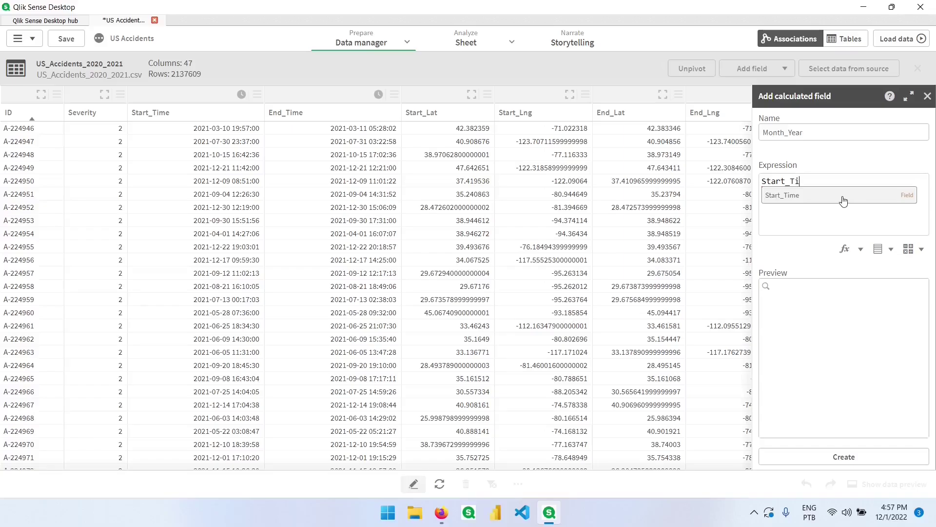
pyautogui.press('BackSpace')
pyautogui.press('BackSpace')
pyautogui.press('BackSpace')
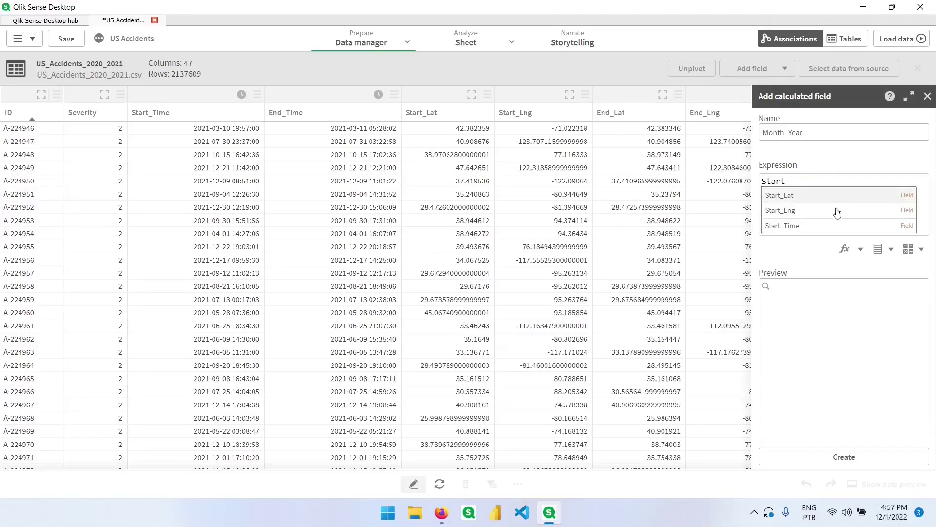
pyautogui.click(800, 231)
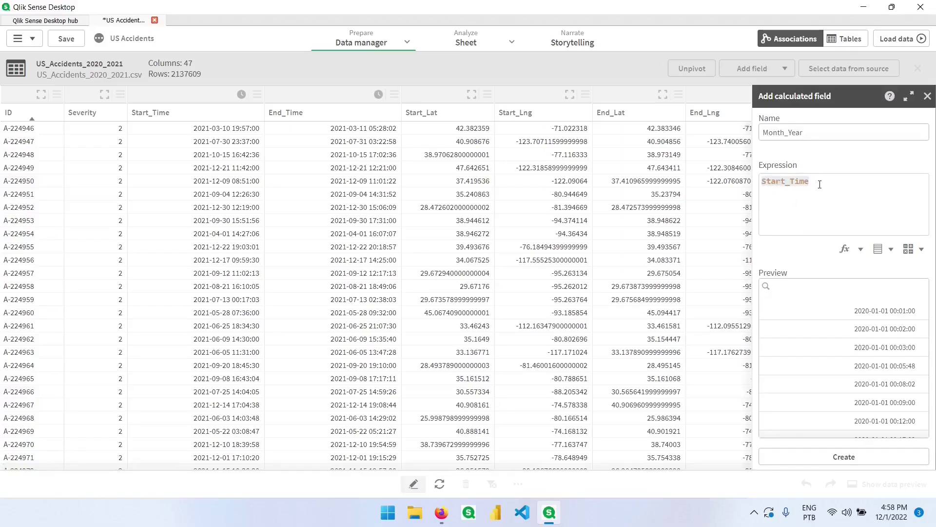
# Wrap the field as Year(Start_Time) in the expression.
pyautogui.moveTo(810, 181); pyautogui.dragTo(764, 181)
pyautogui.click(765, 180)
pyautogui.write('Year(')
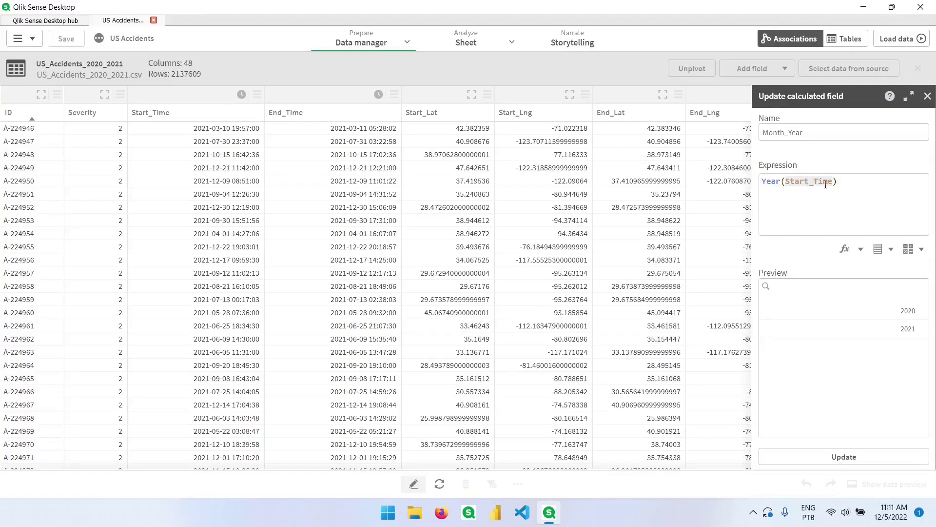
pyautogui.moveTo(833, 182); pyautogui.dragTo(785, 181)
pyautogui.press('End')
pyautogui.doubleClick(775, 182)
pyautogui.click(802, 226)
# Check the 2020 and 2021 preview values, then select Year for replacement.
pyautogui.moveTo(874, 294); pyautogui.dragTo(927, 350)
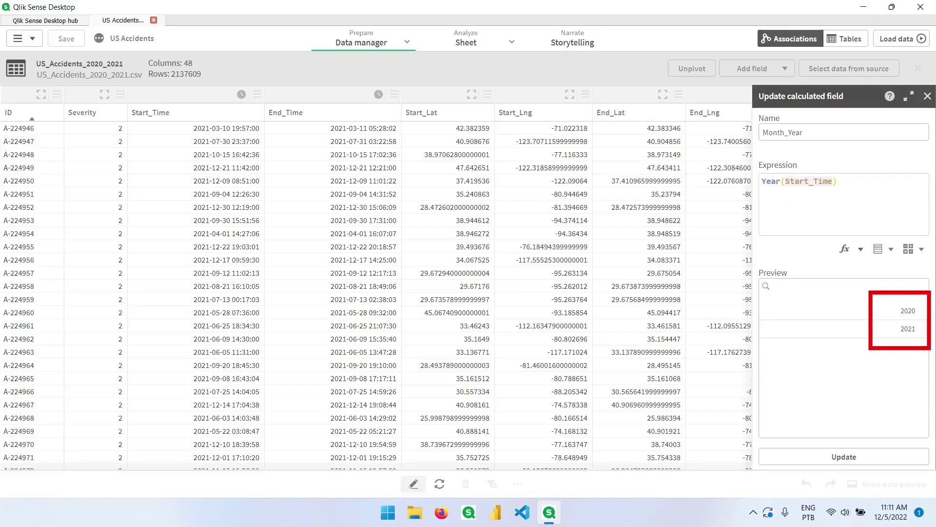
pyautogui.moveTo(762, 286); pyautogui.dragTo(795, 286)
pyautogui.press('Escape')
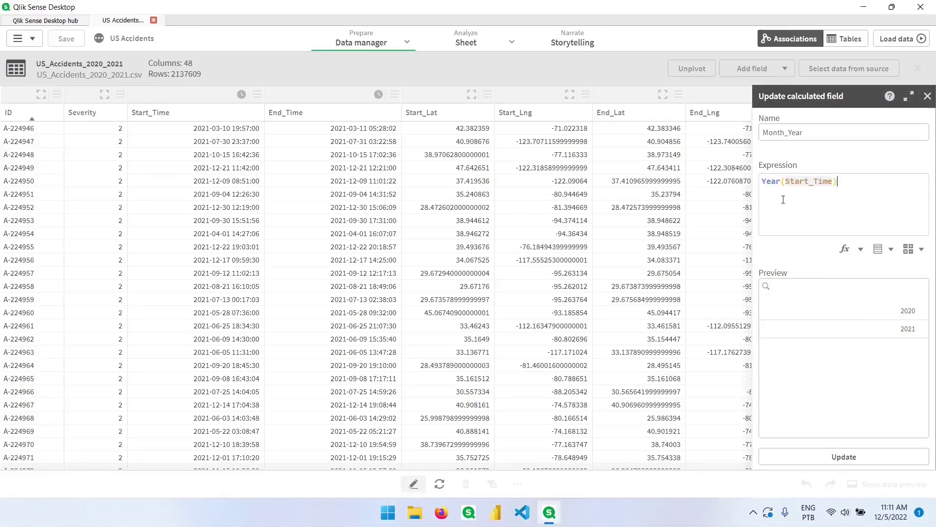
pyautogui.doubleClick(770, 179)
# Change the expression to Month(Start_Time) & Year(Start_Time), previewing values like Apr2020.
pyautogui.write('Month')
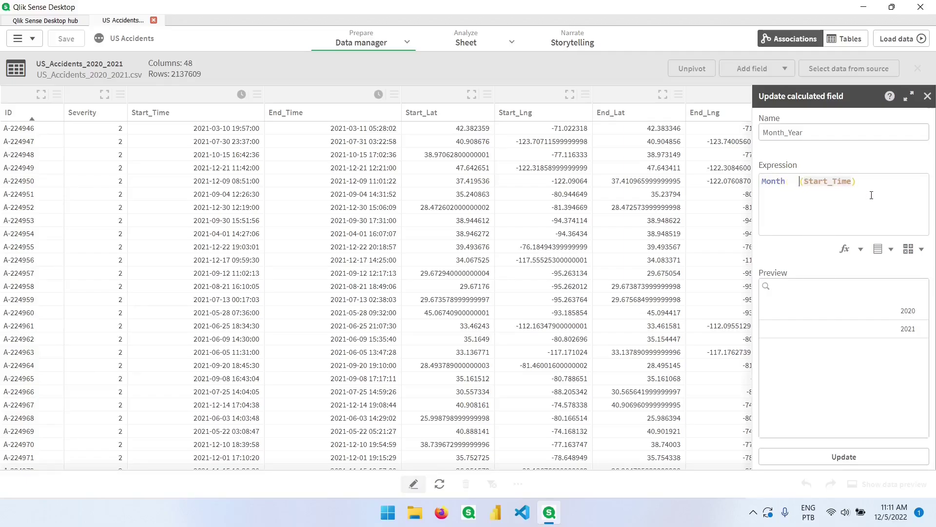
pyautogui.click(803, 192)
pyautogui.press('BackSpace')
pyautogui.press('BackSpace')
pyautogui.press('BackSpace')
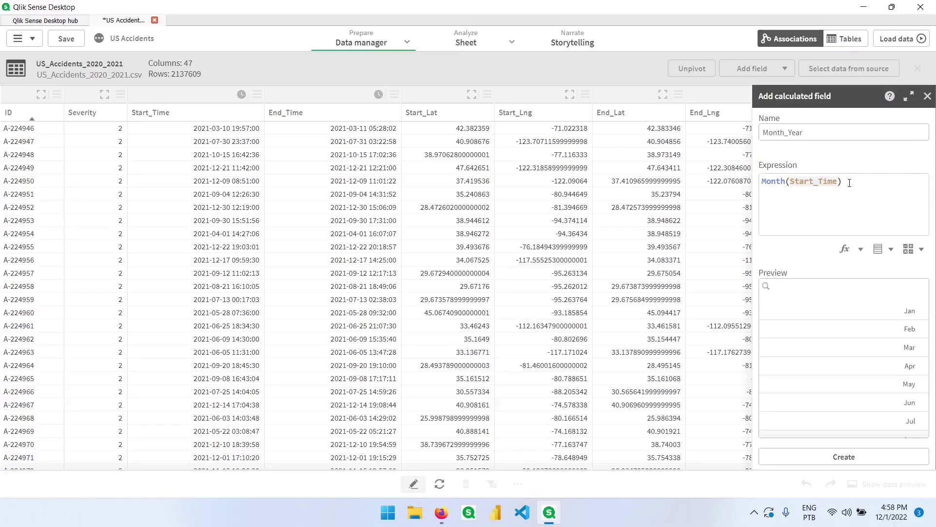
pyautogui.write('&')
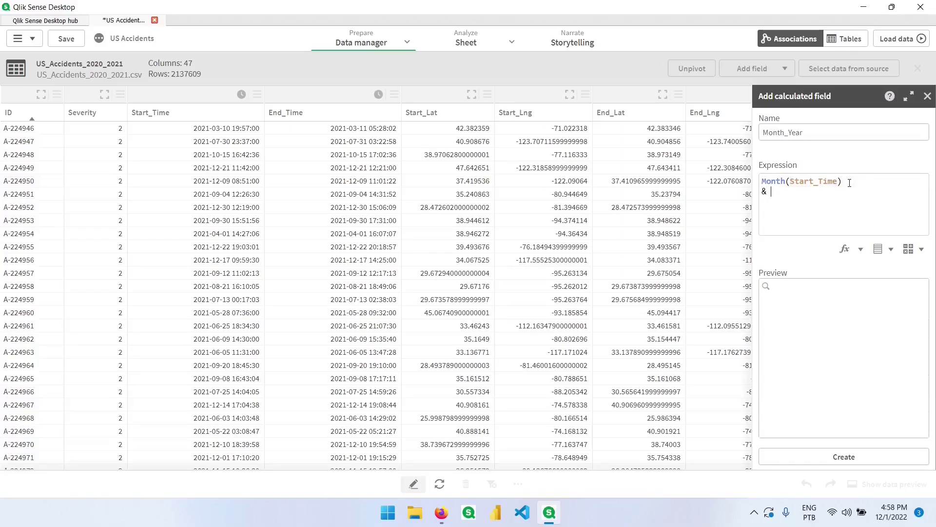
pyautogui.write(' Year(')
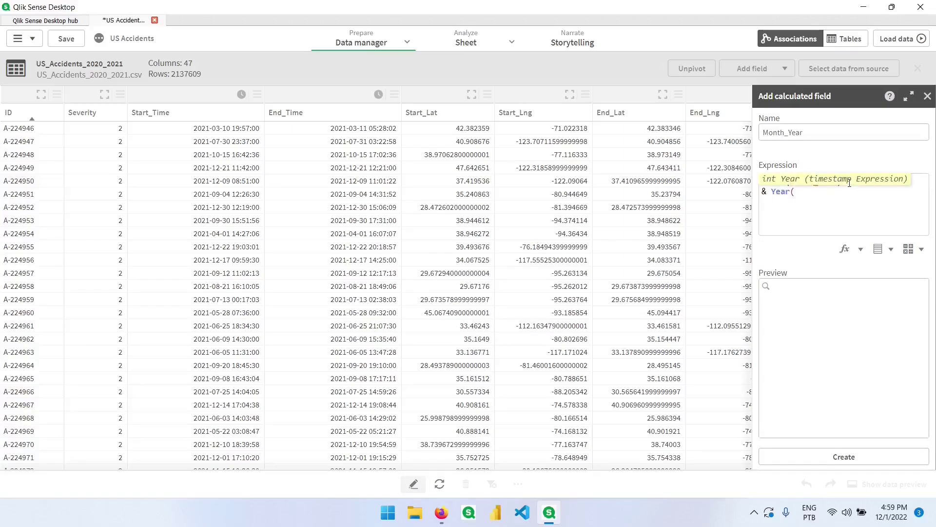
pyautogui.write('Start_')
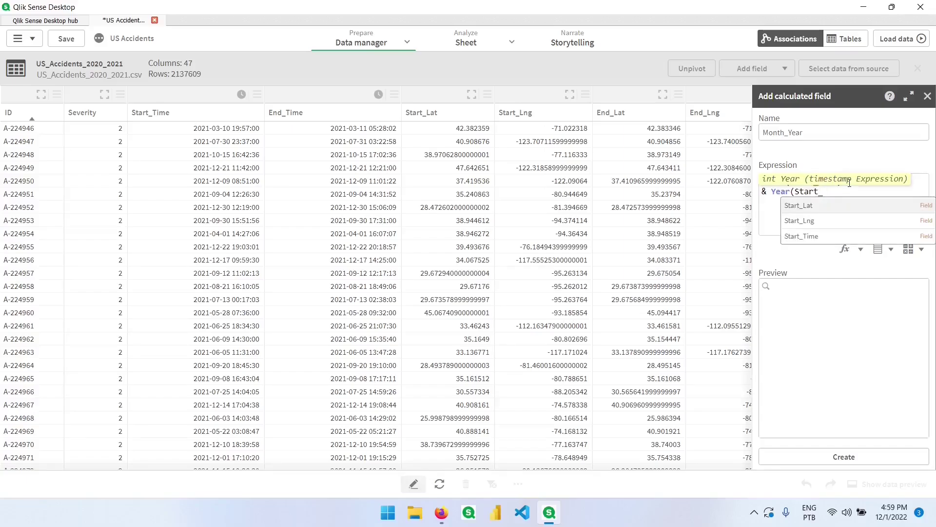
pyautogui.press('Down')
pyautogui.press('Down')
pyautogui.press('Return')
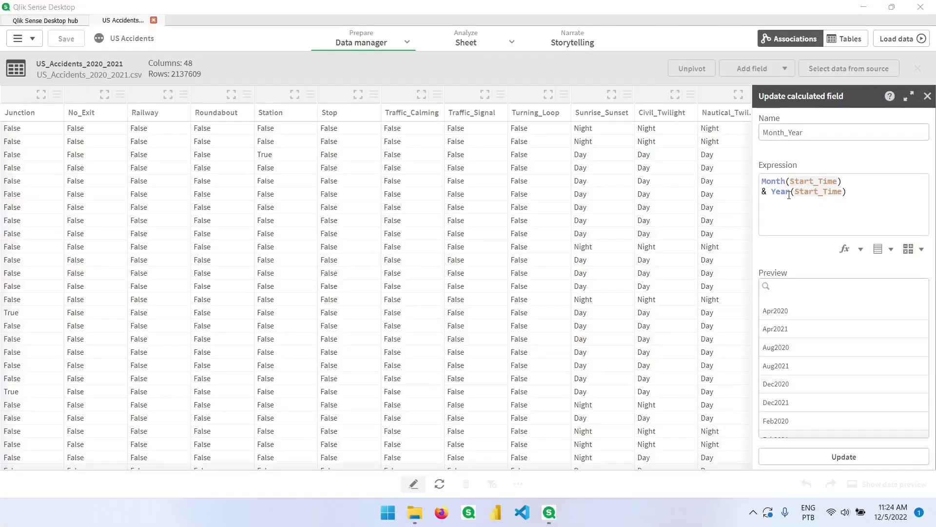
# Insert & '-' & between the month and year parts, putting Year(Start_Time) on its own line.
pyautogui.write("'-' &")
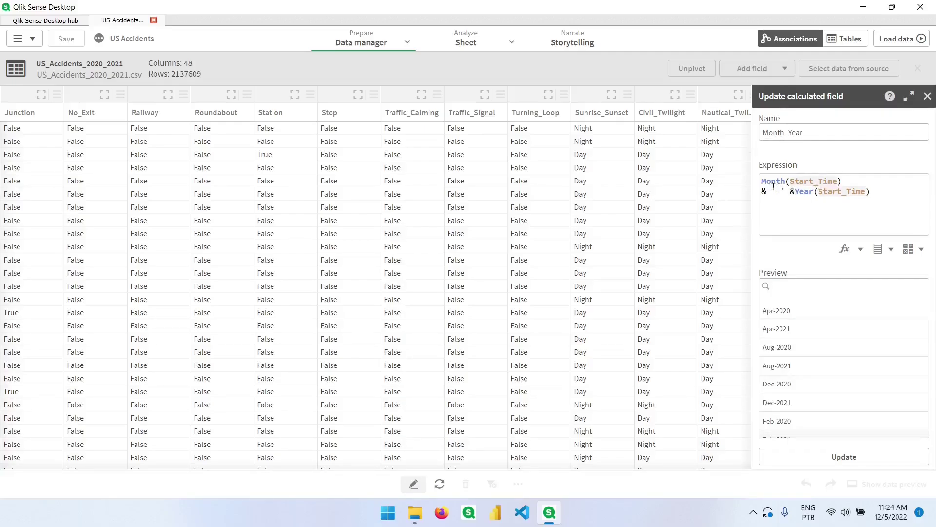
pyautogui.moveTo(776, 190); pyautogui.dragTo(773, 190)
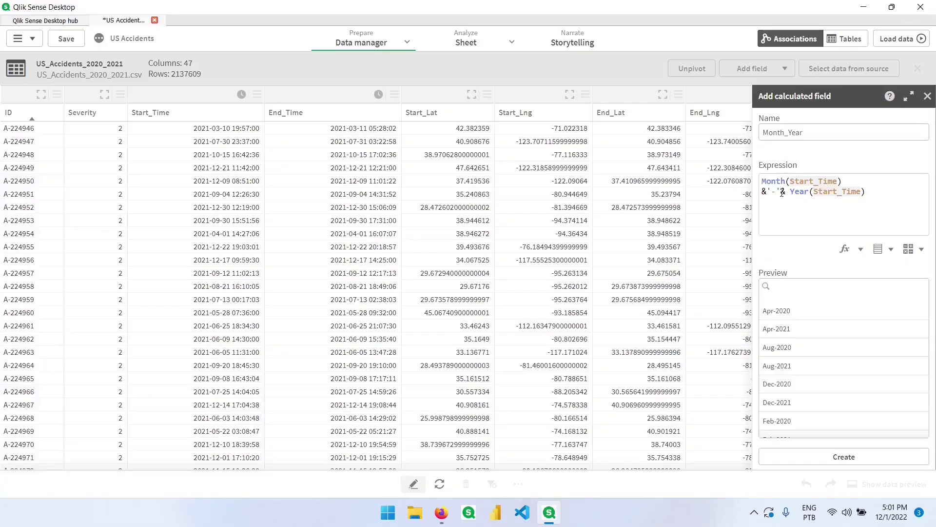
pyautogui.press('Return')
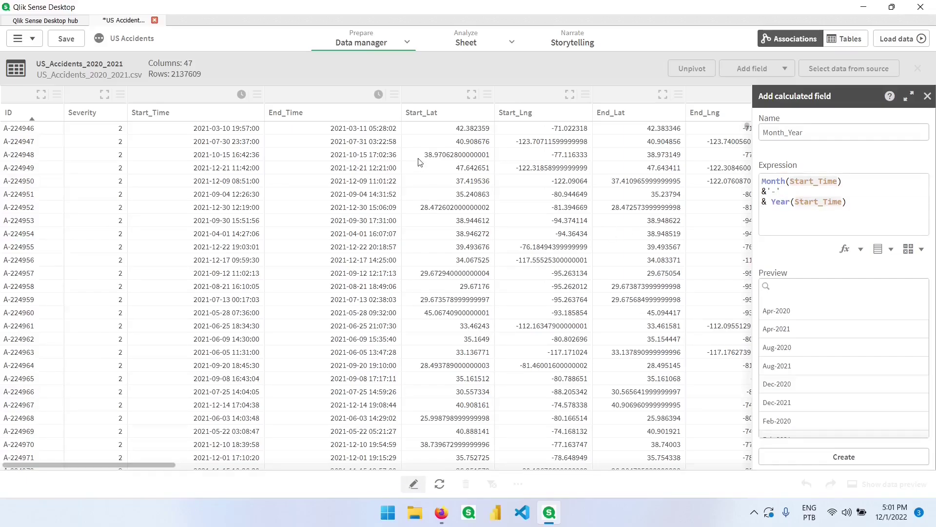
pyautogui.moveTo(851, 202); pyautogui.dragTo(761, 181)
pyautogui.click(856, 199)
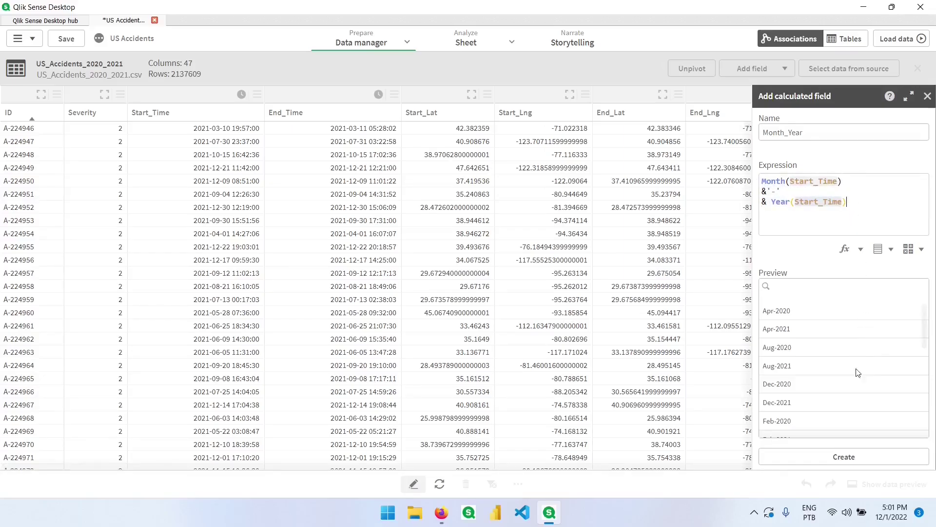
# Create the Month_Year field and view its summary of 24 distinct values.
pyautogui.click(852, 463)
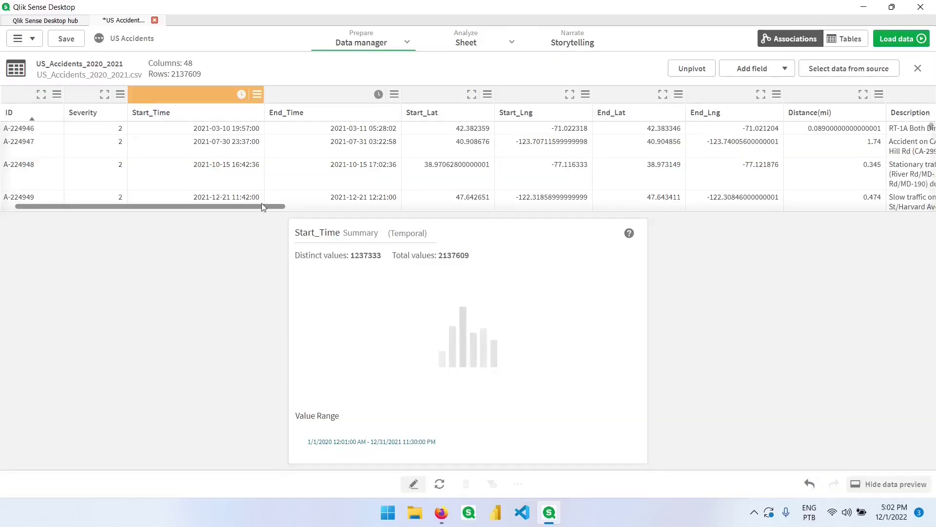
pyautogui.moveTo(262, 205); pyautogui.dragTo(917, 215)
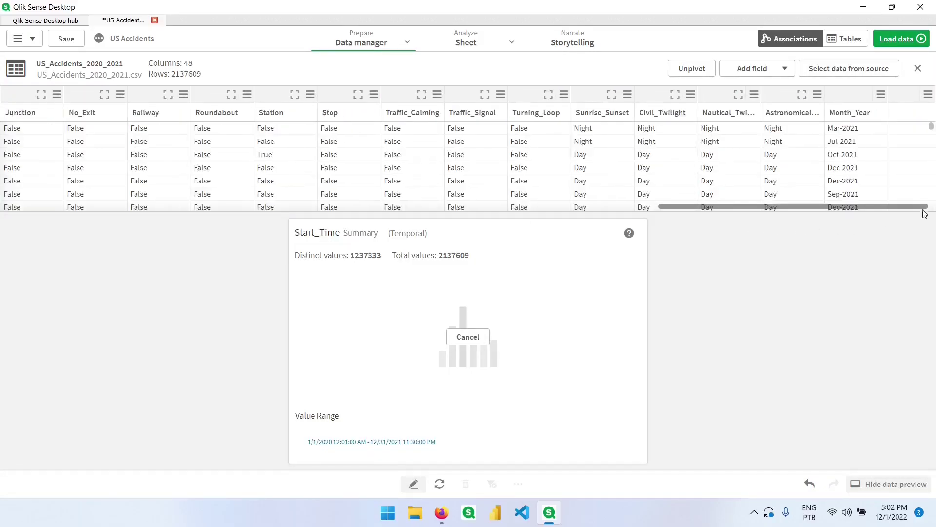
pyautogui.click(852, 97)
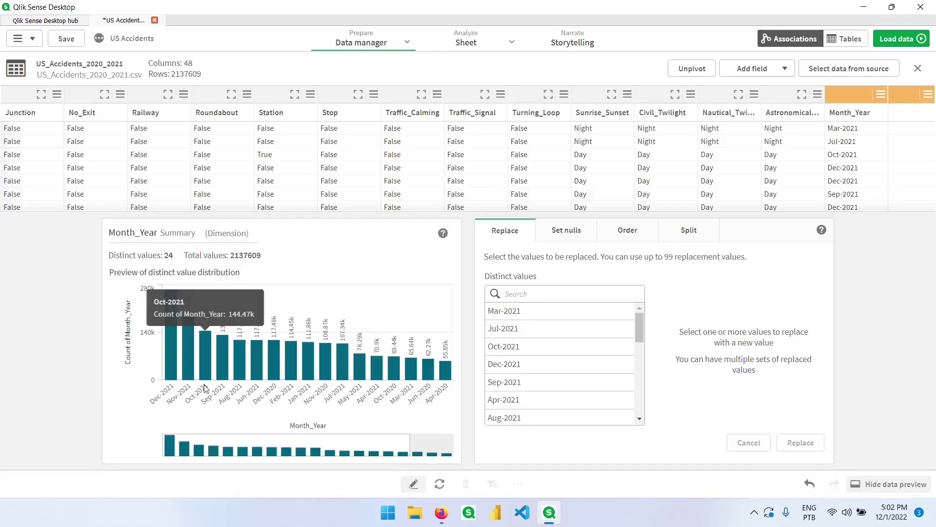
# Save the data model and reload the app data.
pyautogui.hotkey('ctrl', 's')
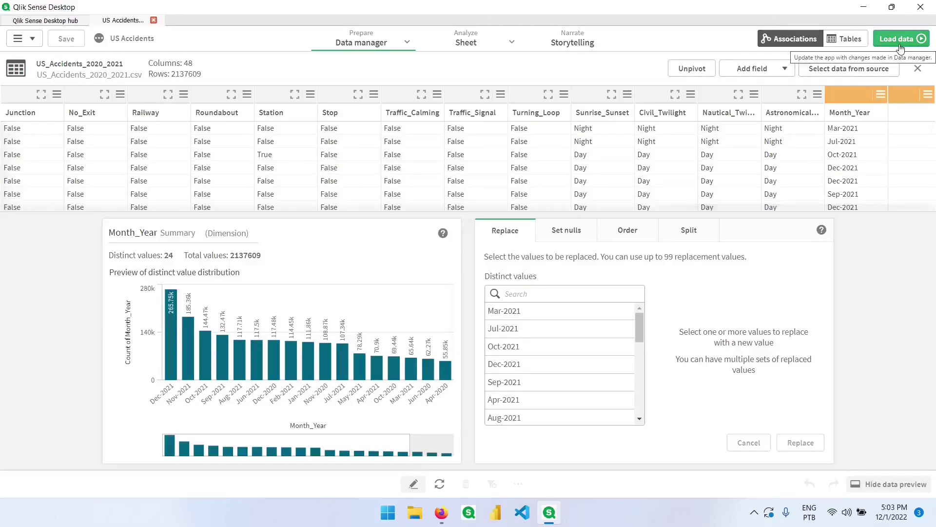
pyautogui.click(900, 46)
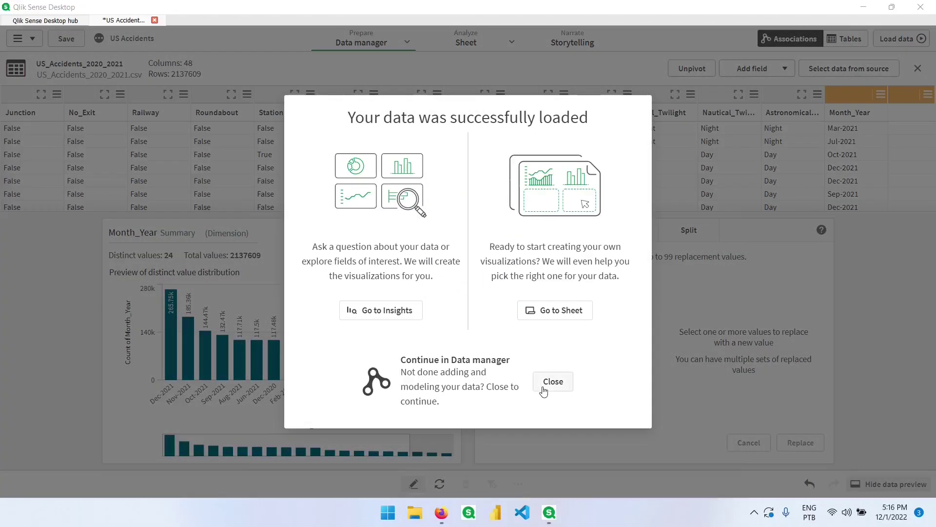
pyautogui.click(542, 384)
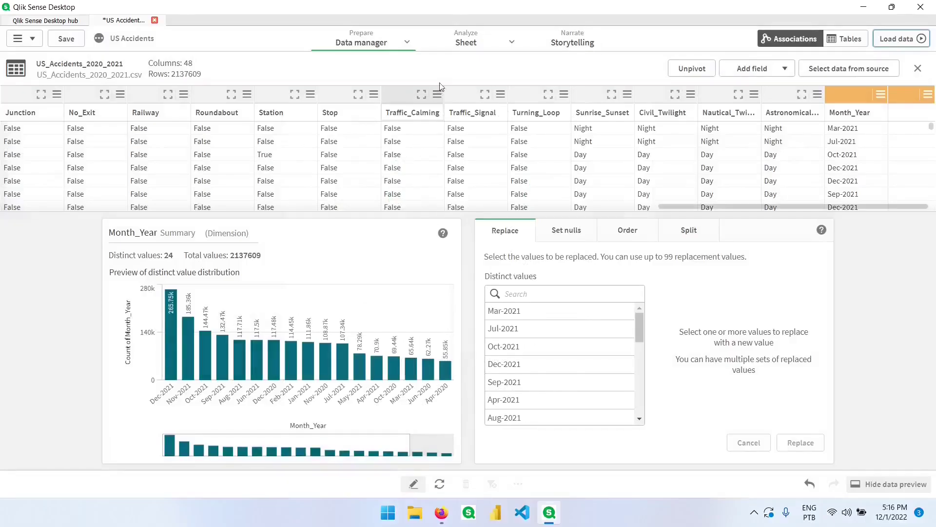
# Remove the Start_Time.Year dimension from the sheet's year bar chart.
pyautogui.click(466, 43)
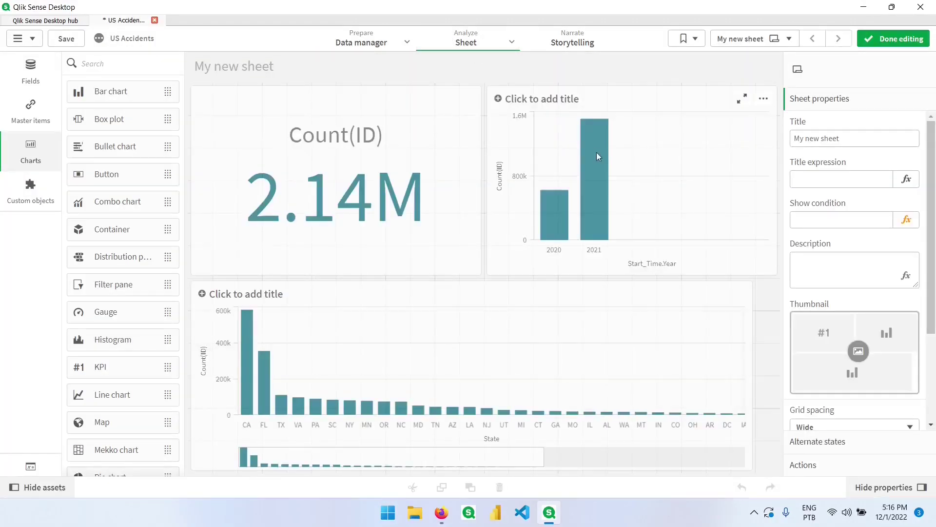
pyautogui.click(636, 174)
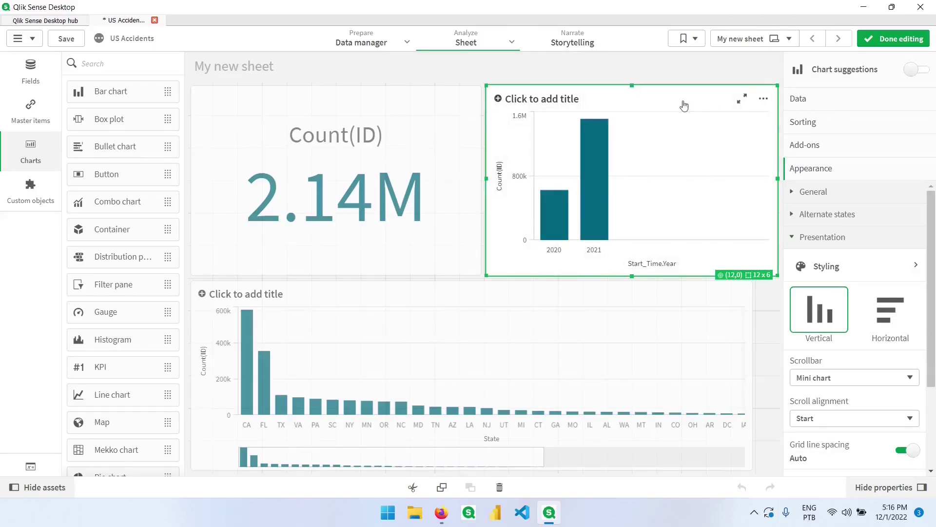
pyautogui.click(814, 101)
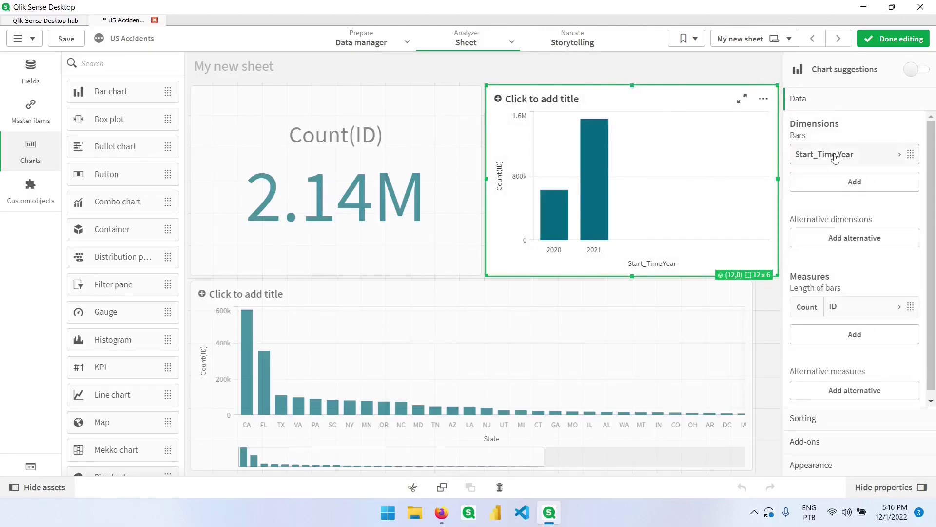
pyautogui.rightClick(835, 156)
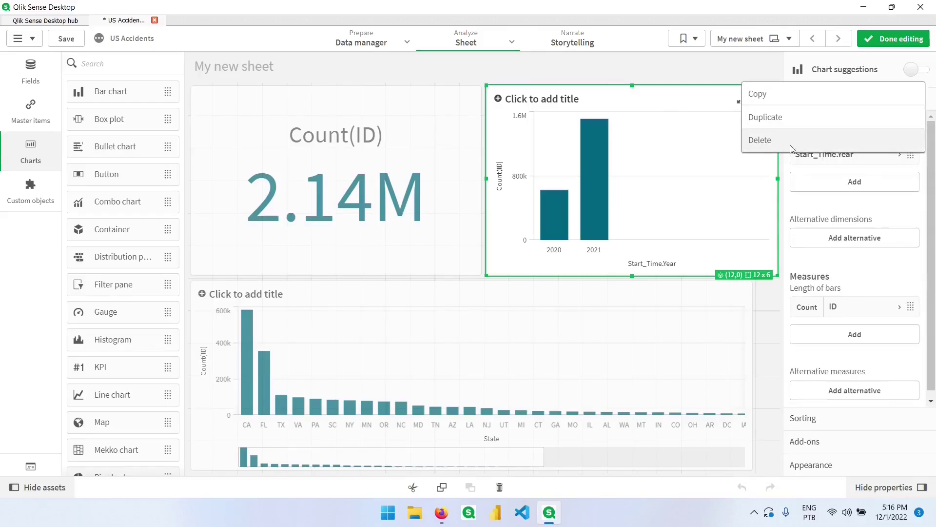
pyautogui.click(768, 146)
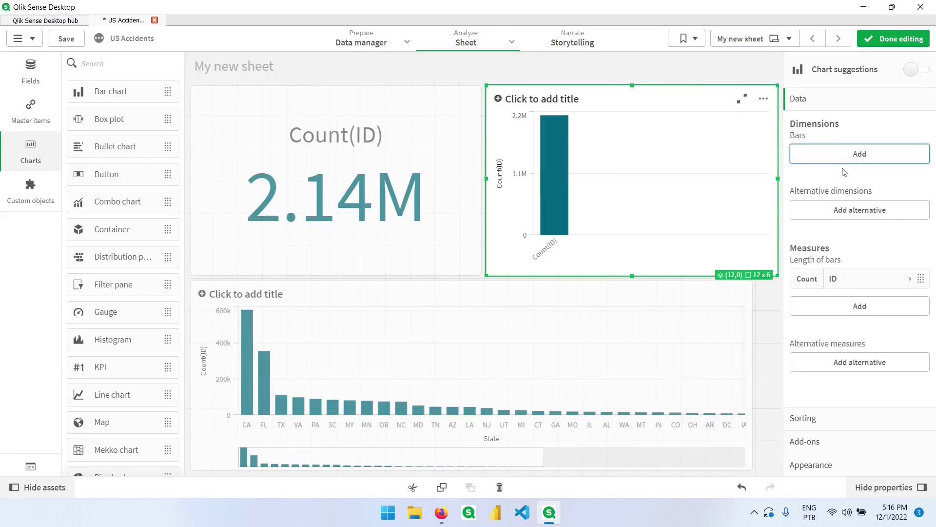
# Add Month_Year as the bar chart's dimension.
pyautogui.click(843, 161)
pyautogui.write('Month')
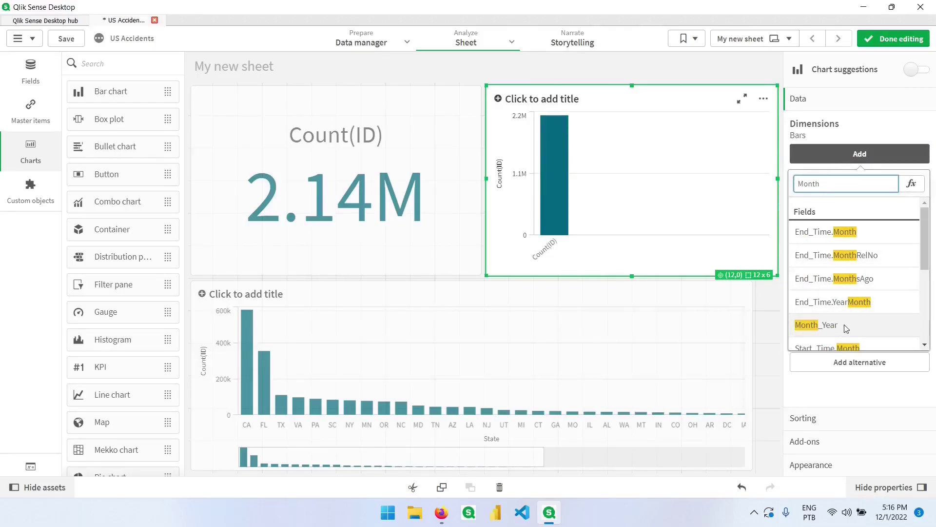
pyautogui.click(846, 327)
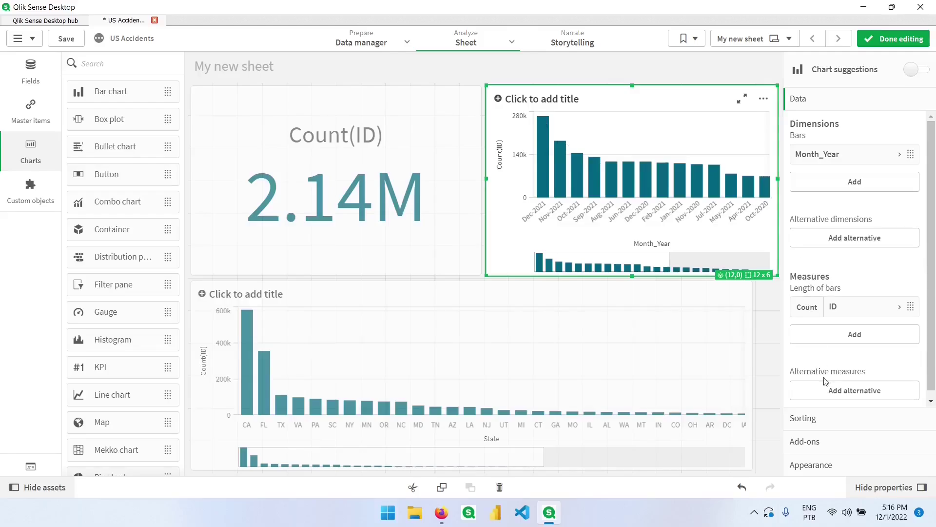
# Move Month_Year above Count(ID) in Sorting and set it to Custom sorting with Sort by expression enabled.
pyautogui.click(818, 426)
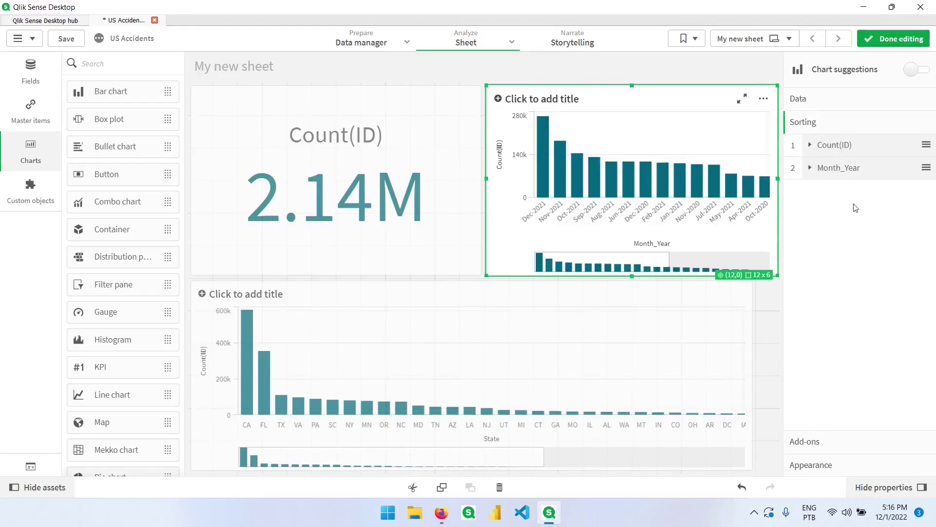
pyautogui.moveTo(838, 179); pyautogui.dragTo(830, 151)
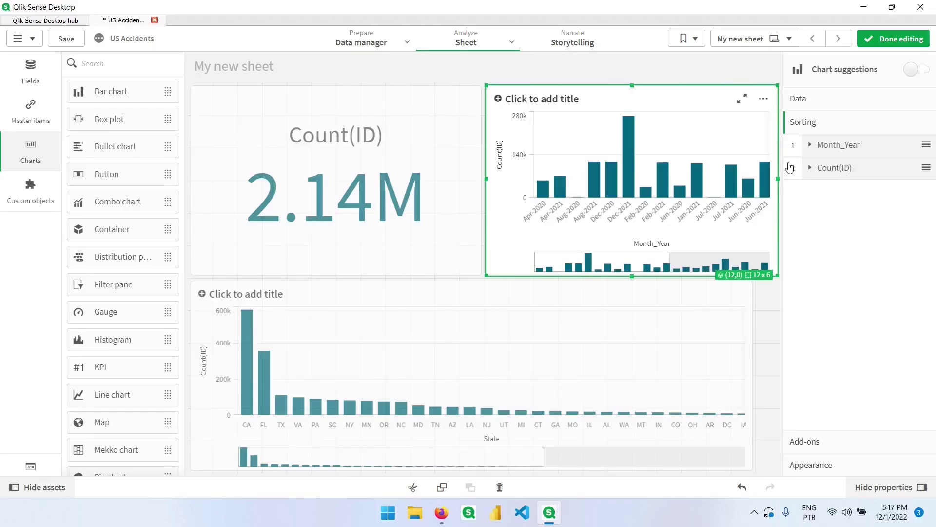
pyautogui.click(810, 146)
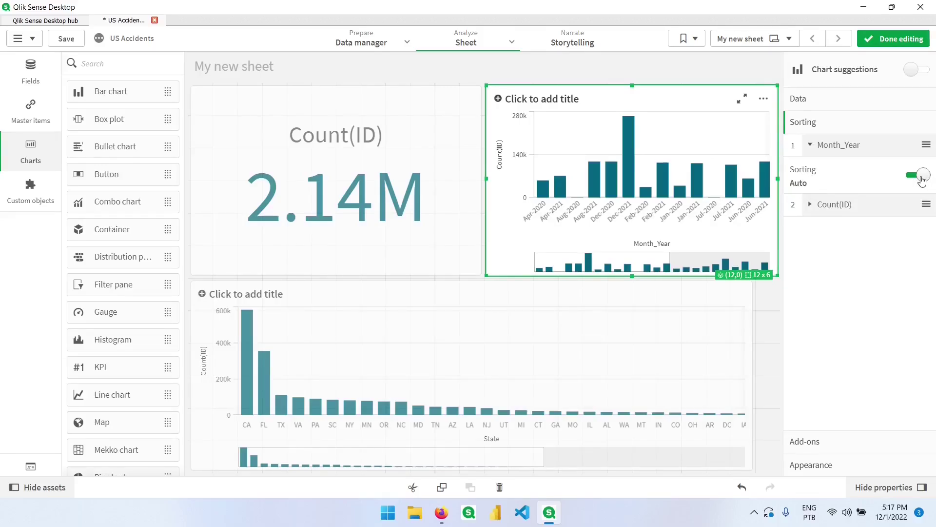
pyautogui.click(920, 176)
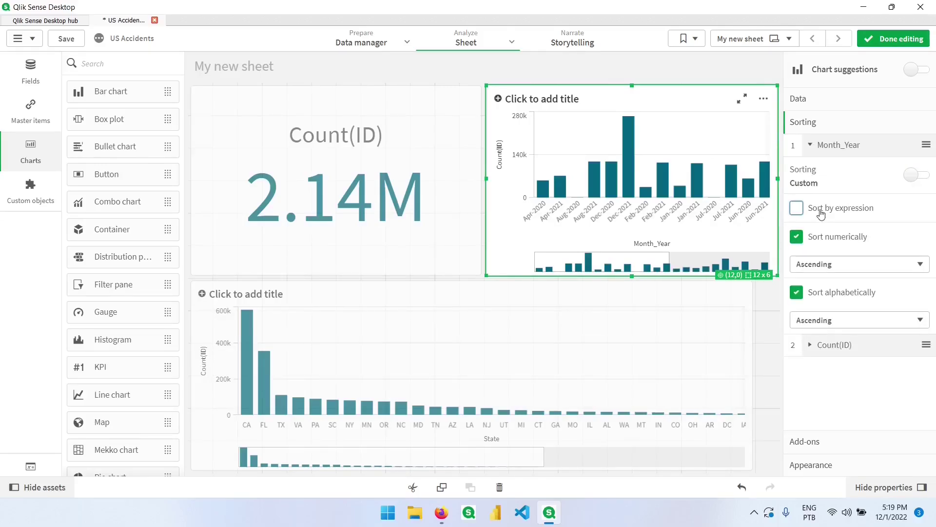
pyautogui.click(821, 213)
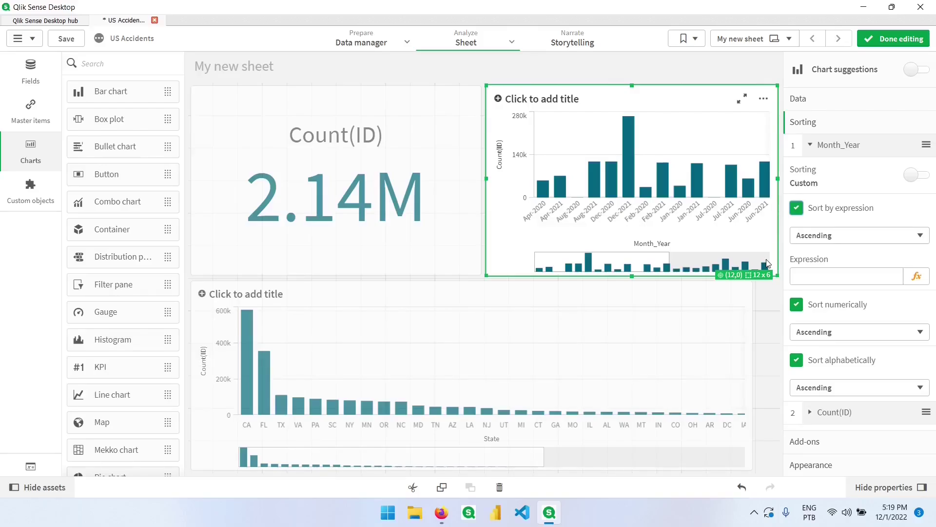
# Apply Min(Start_Time) as Month_Year's sort expression so the months run chronologically.
pyautogui.click(915, 279)
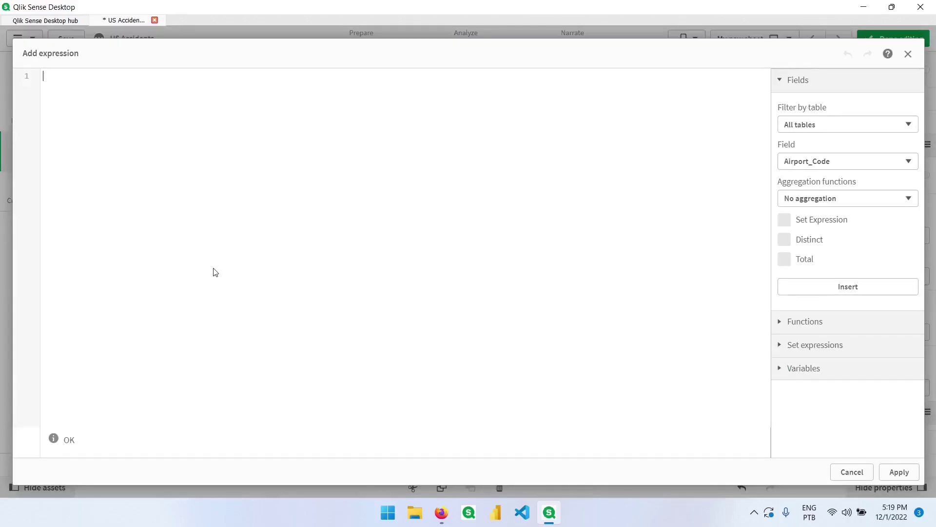
pyautogui.write('Start_T')
pyautogui.press('Return')
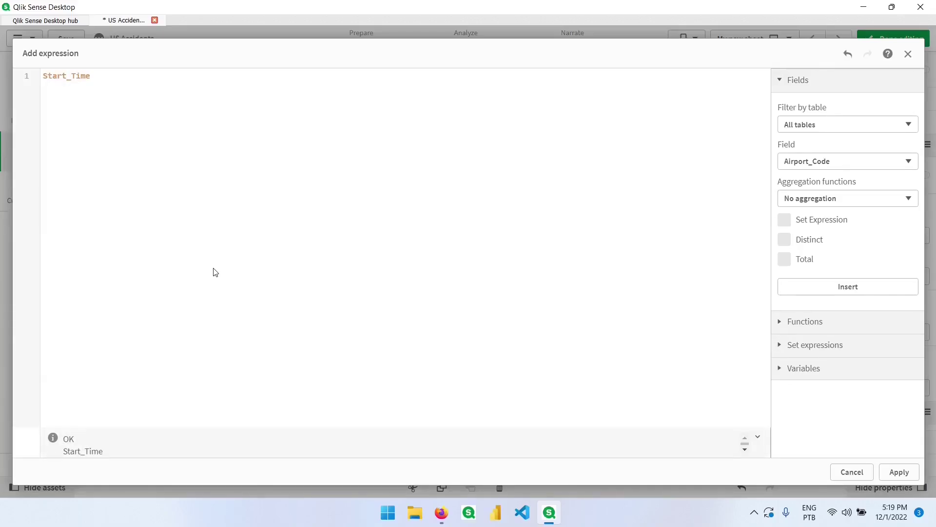
pyautogui.write('Min(')
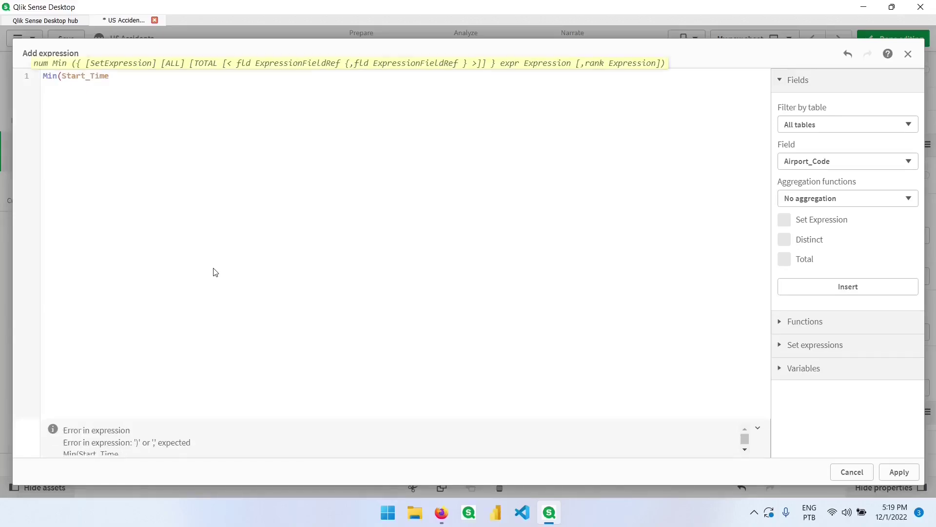
pyautogui.press('End')
pyautogui.write(')')
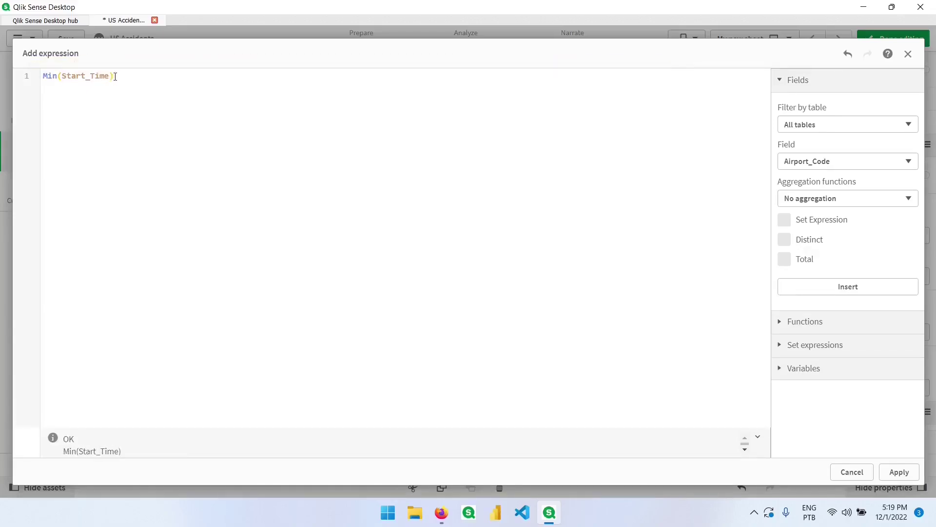
pyautogui.click(109, 76)
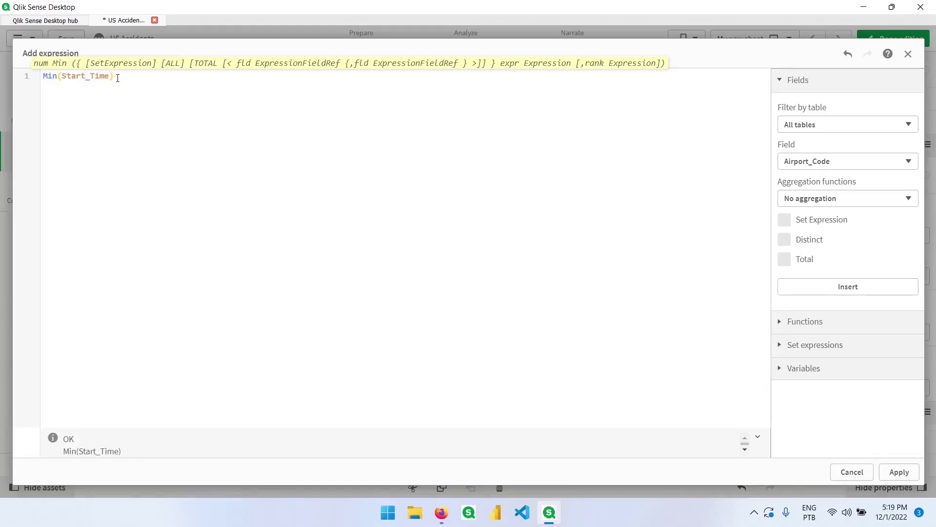
pyautogui.click(899, 472)
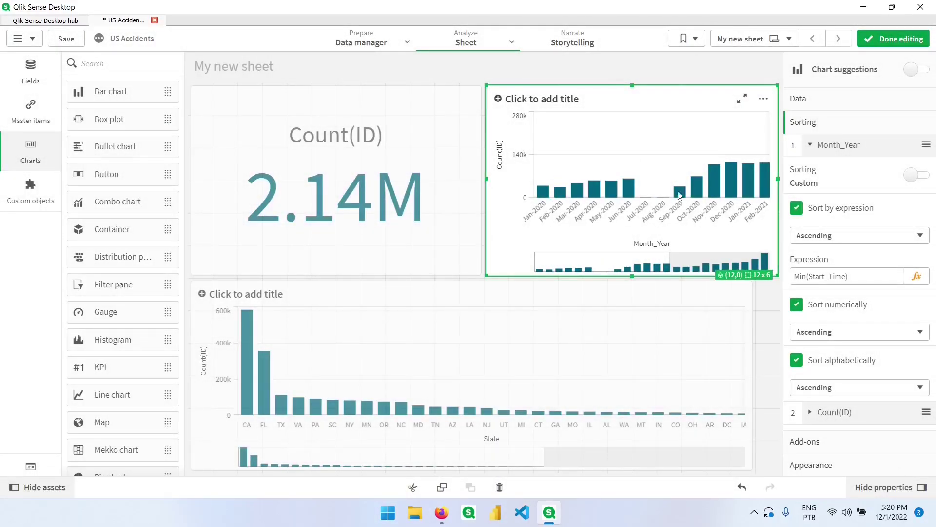
# Check the chart's dimension, measure and Min(Start_Time) sort expression, then finish editing the sheet.
pyautogui.click(837, 102)
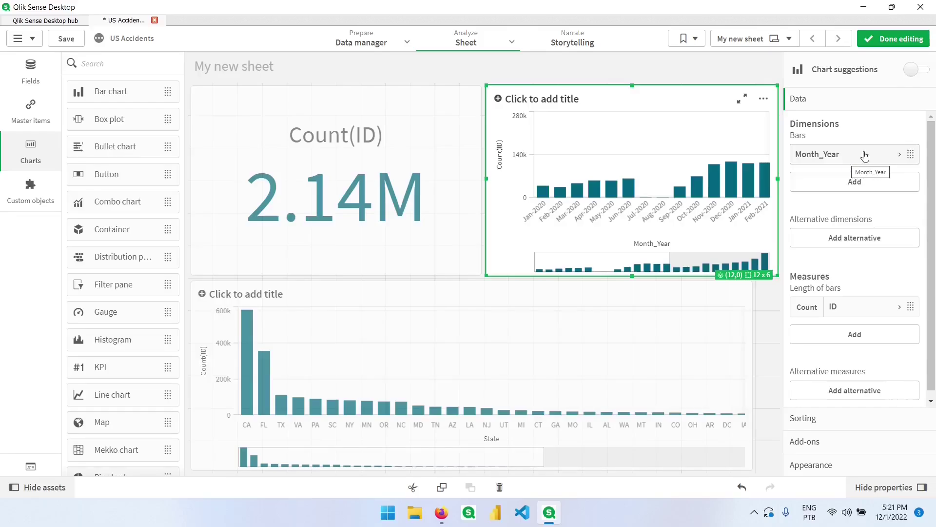
pyautogui.click(804, 418)
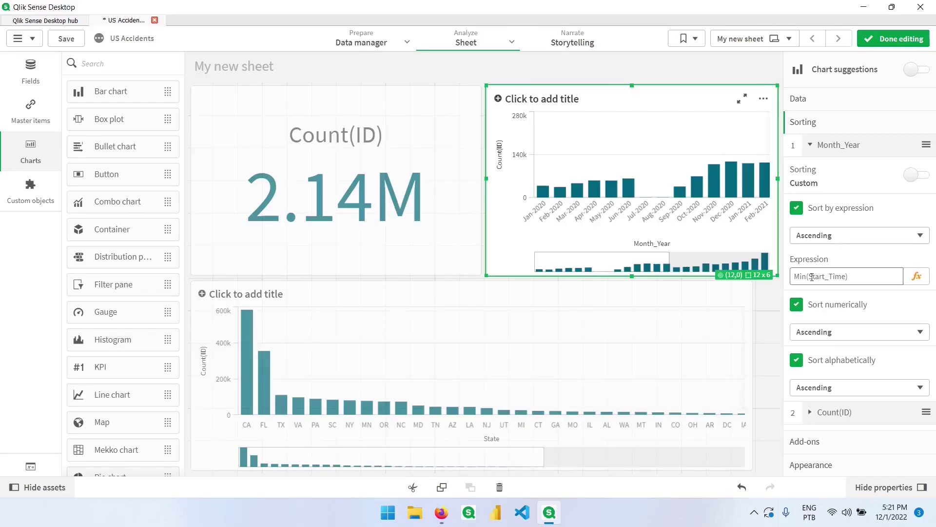
pyautogui.moveTo(811, 276); pyautogui.dragTo(793, 277)
pyautogui.click(850, 278)
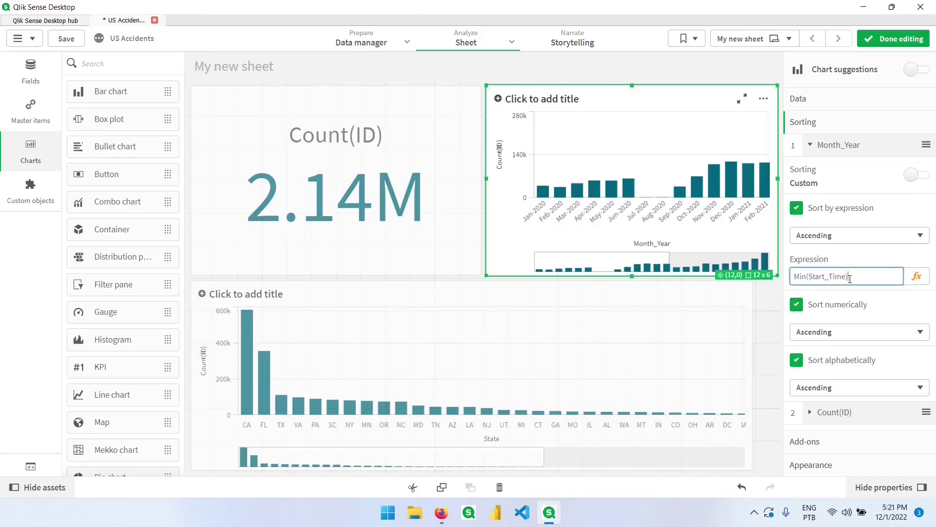
pyautogui.click(894, 43)
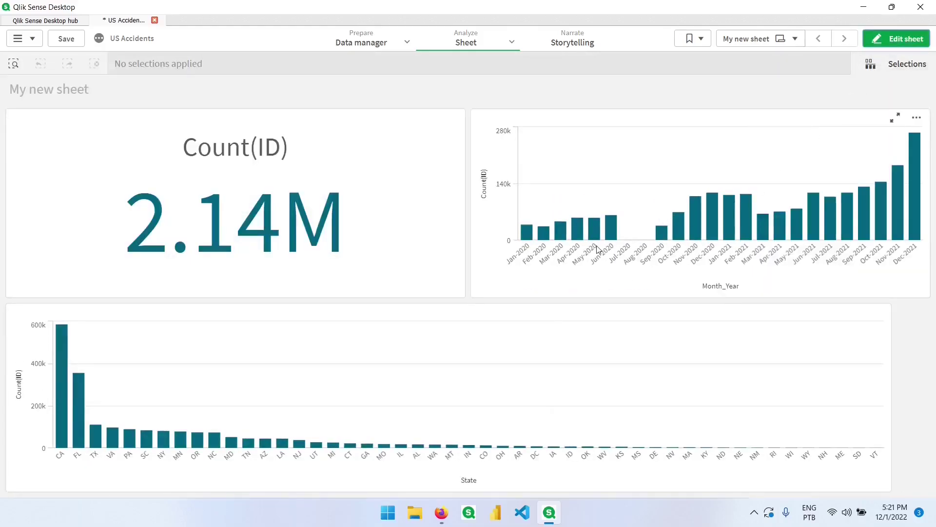